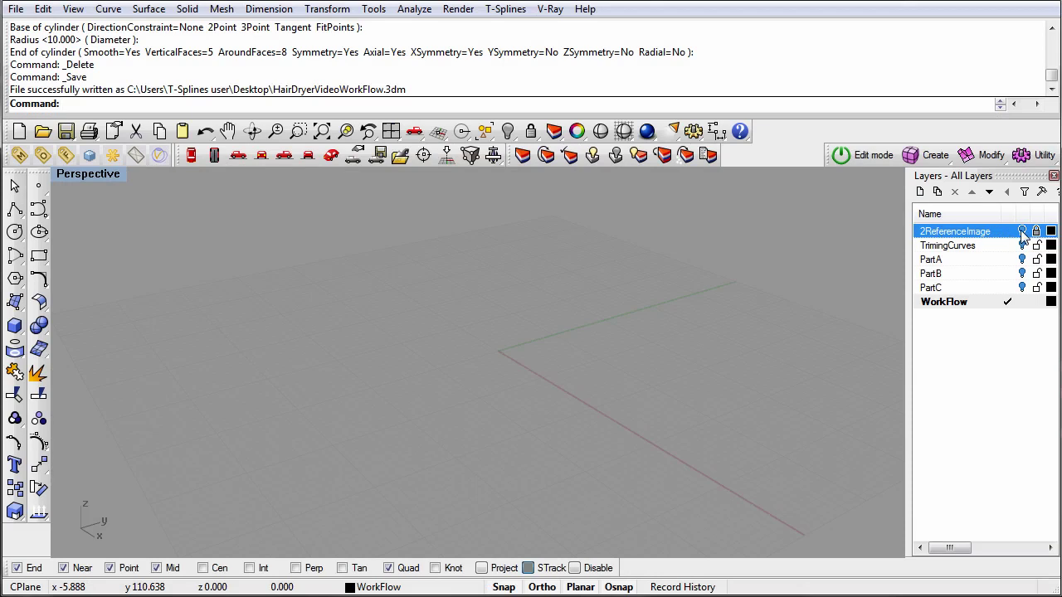
- Turn on the 2ReferenceImage layer to show the hair dryer reference picture
click(1022, 232)
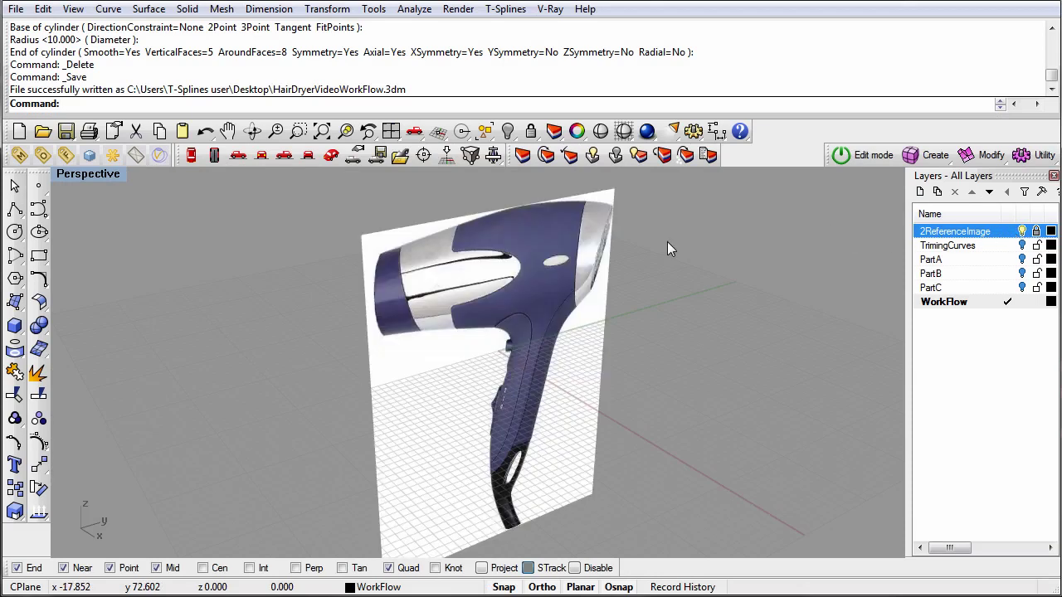
click(19, 302)
click(114, 321)
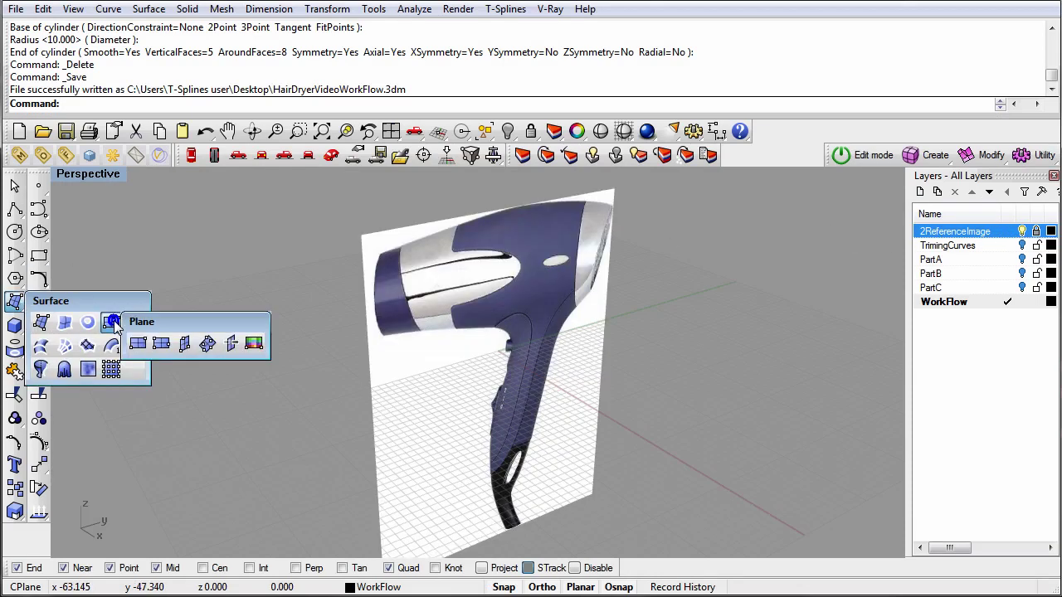
click(255, 344)
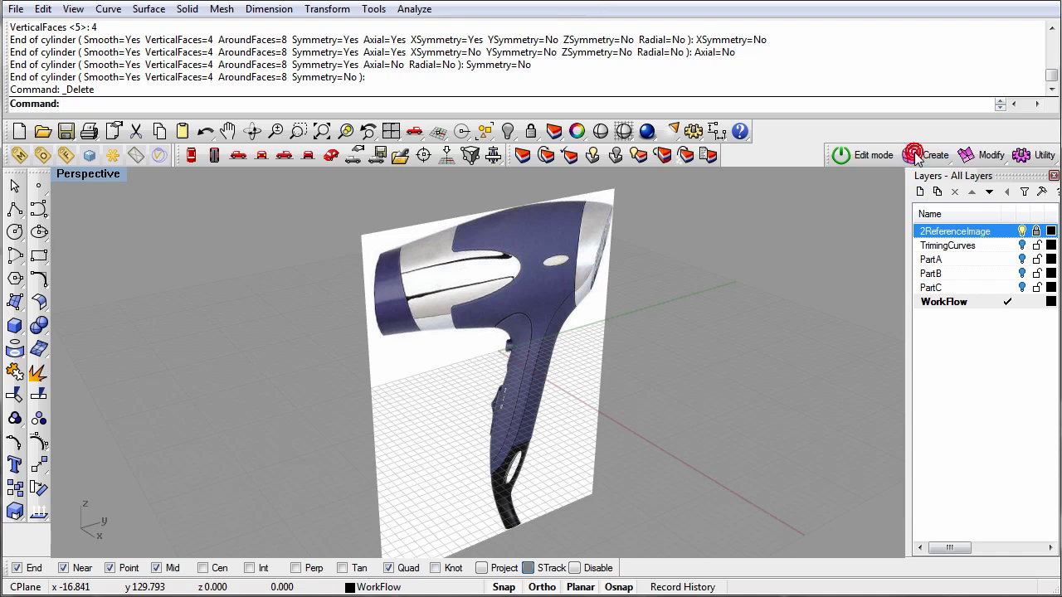
- Start a T-Splines cylinder primitive with its base centred on the origin and set its radius freehand
click(913, 155)
click(993, 176)
drag(1014, 174, 726, 187)
click(799, 212)
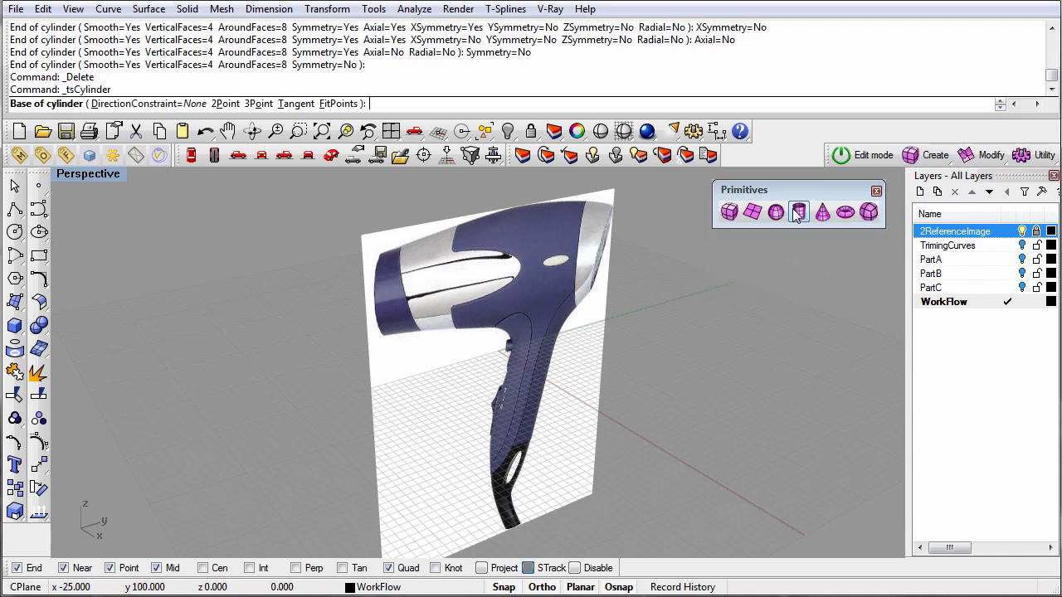
click(499, 352)
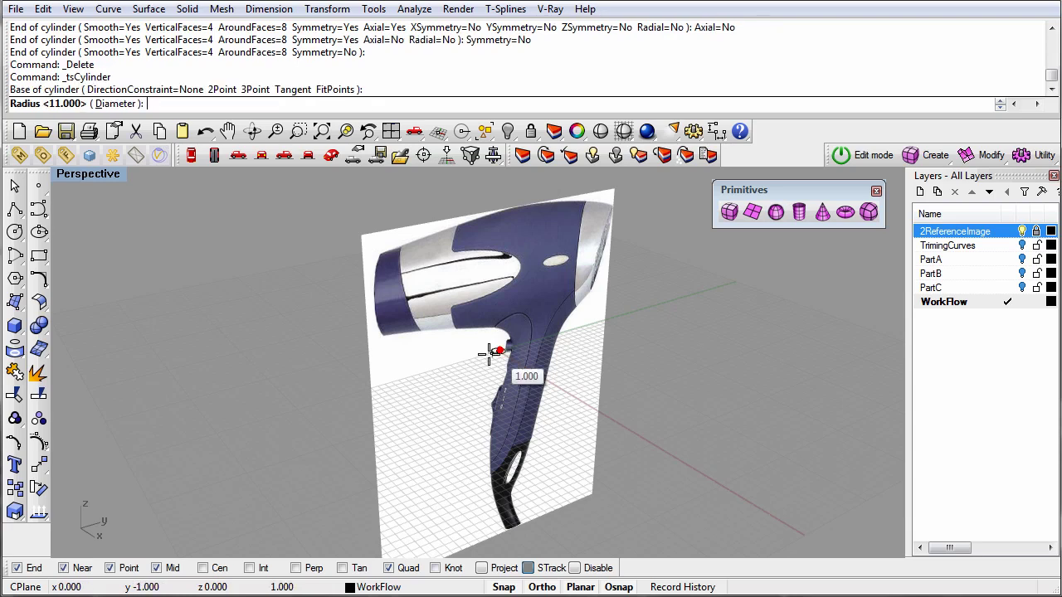
click(461, 362)
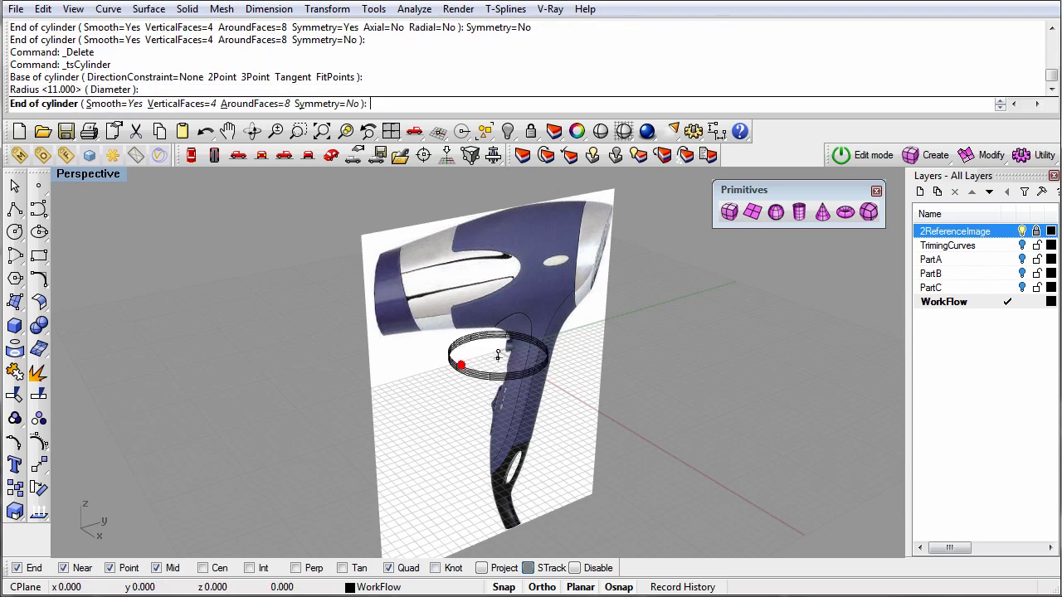
- Complete the cylinder with 5 vertical faces, axial X symmetry and a height of about 27
click(180, 104)
text(5)
key(Return)
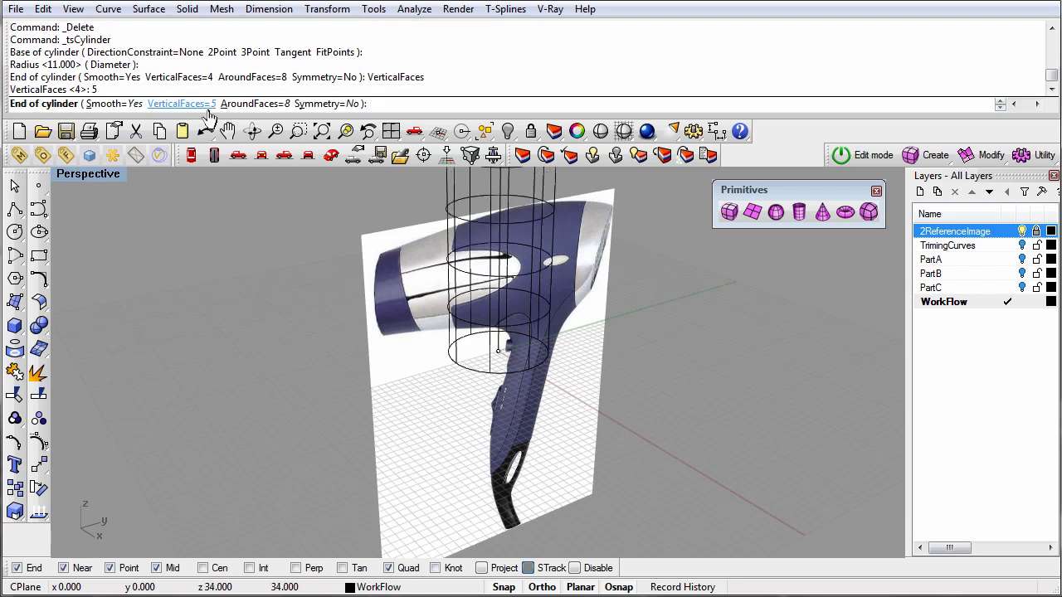
click(326, 103)
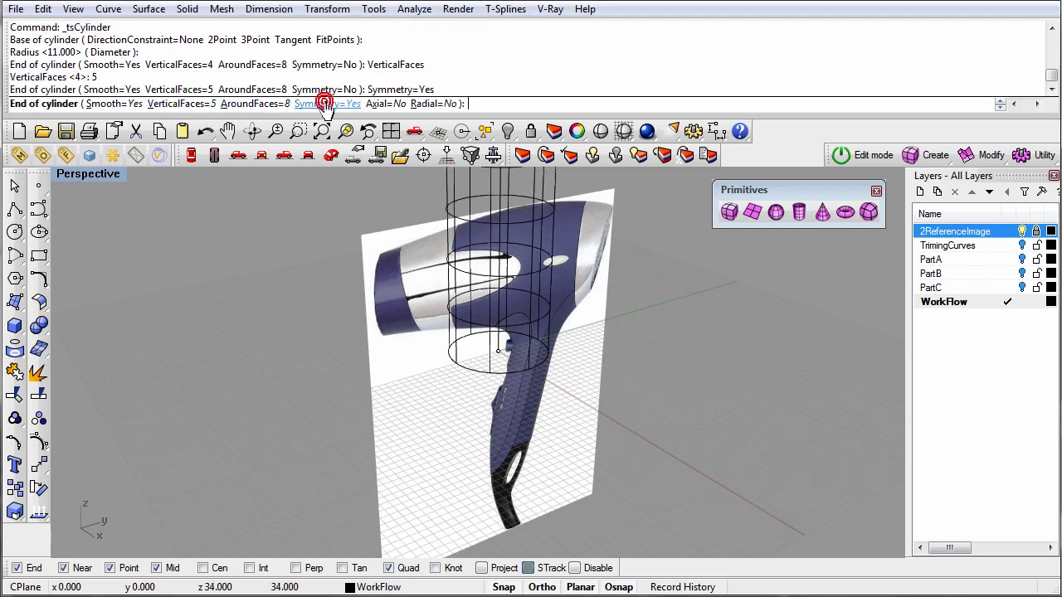
click(380, 104)
click(457, 103)
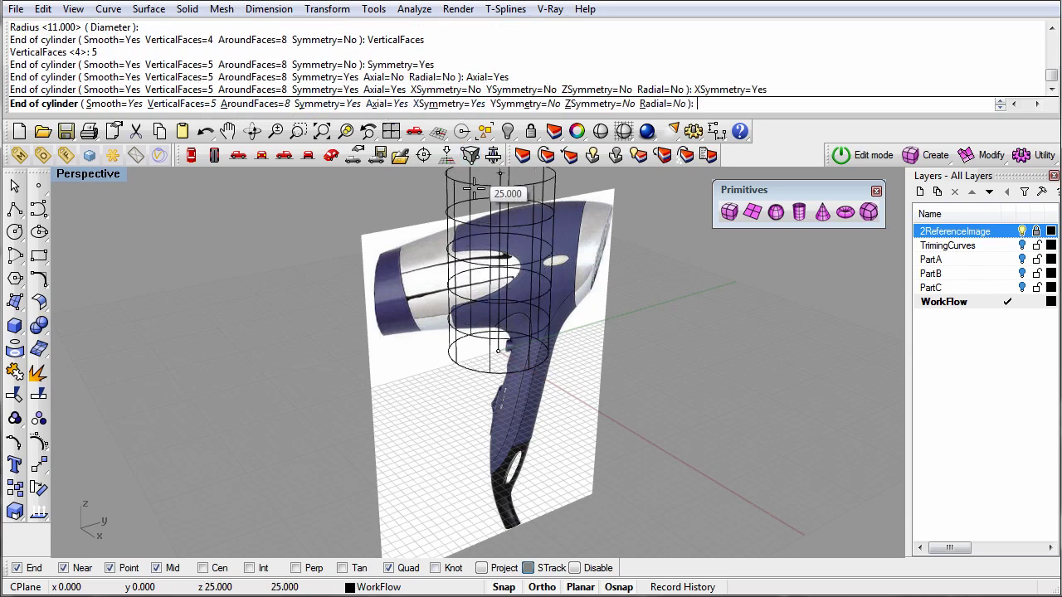
shift+right_drag(477, 184, 477, 224)
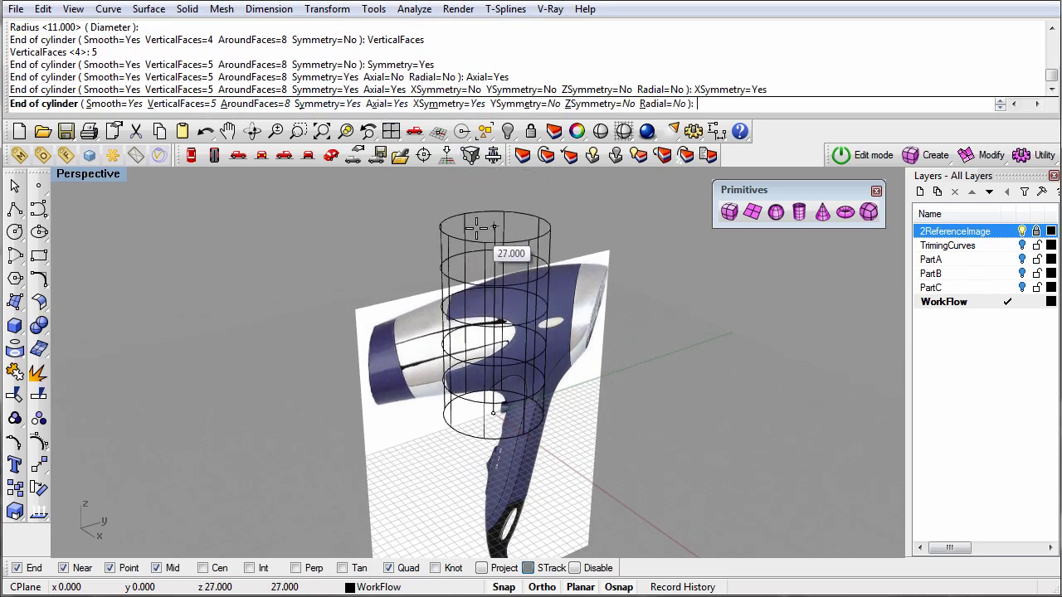
click(477, 225)
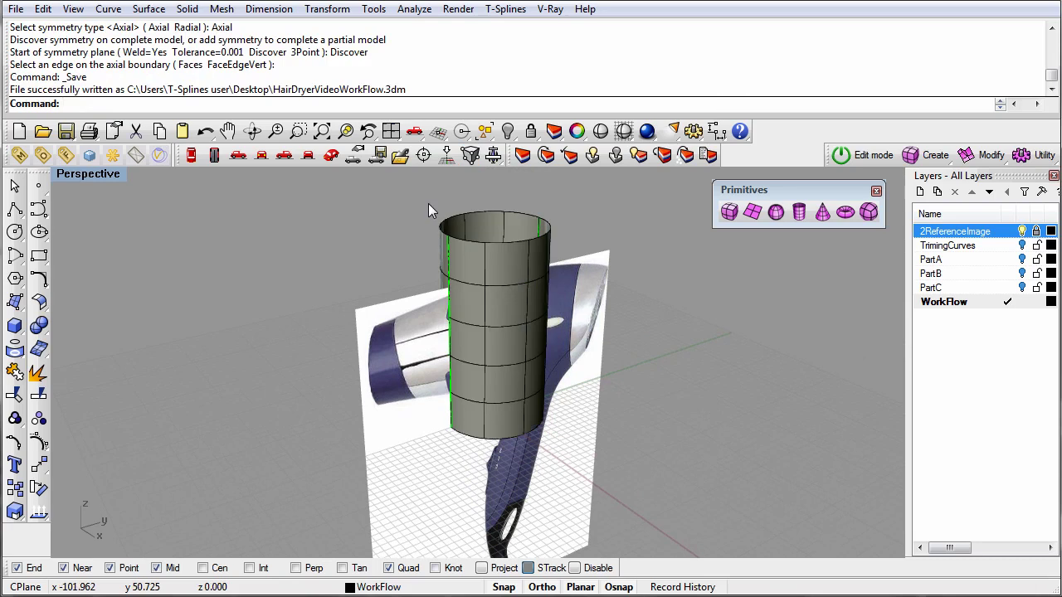
click(876, 193)
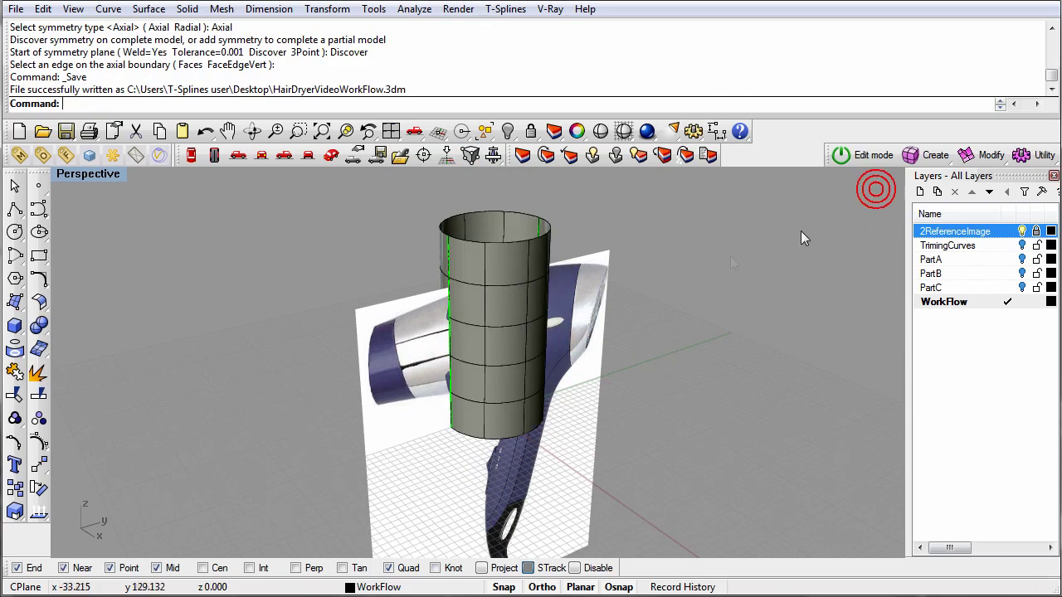
- Rotate the cylinder 90 degrees about the X axis in T-Splines Edit Mode so it lies along the dryer body
click(509, 283)
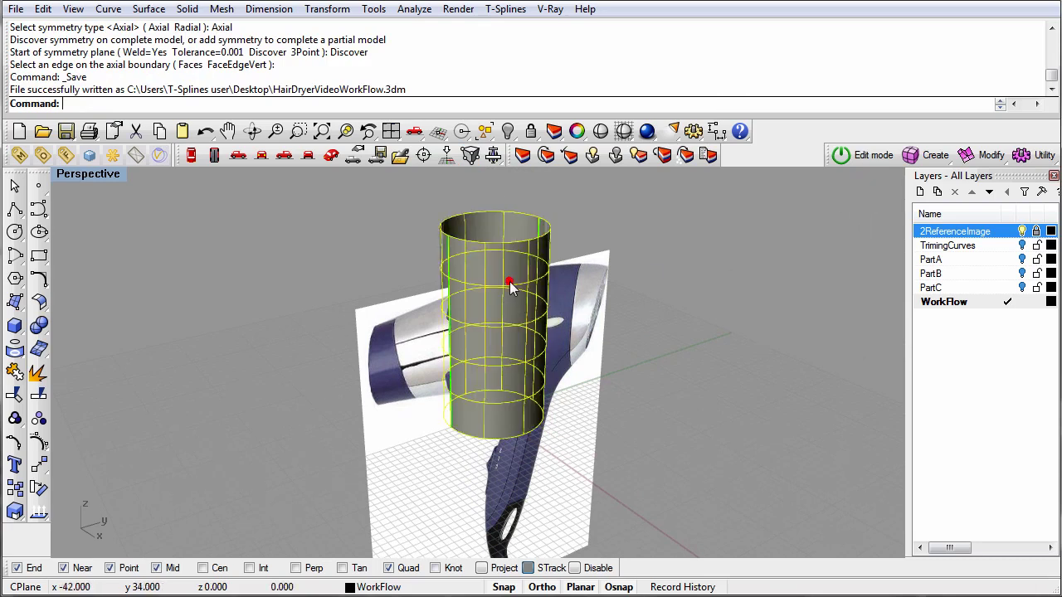
click(841, 156)
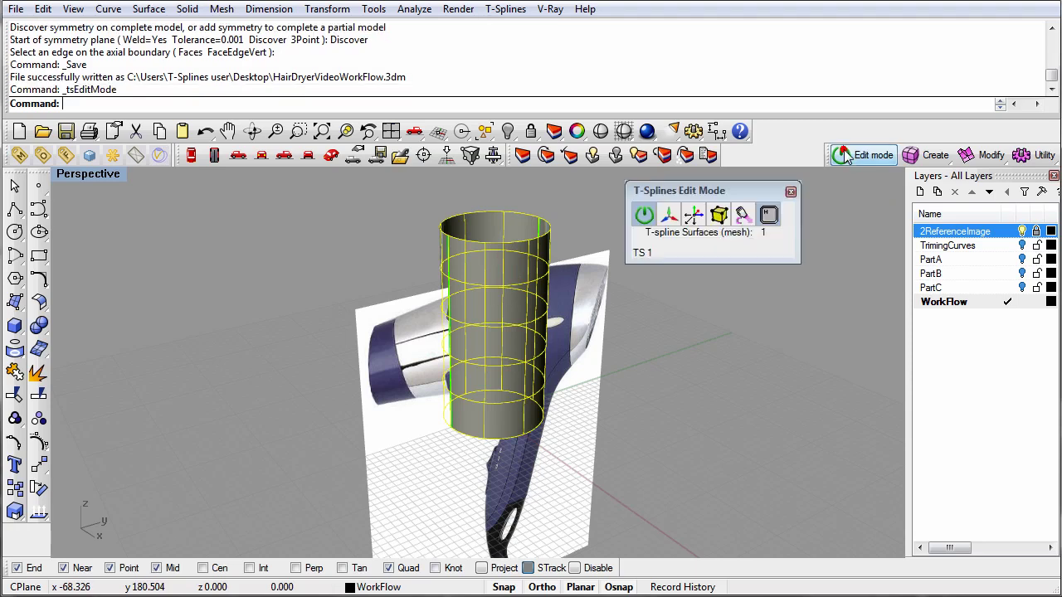
click(670, 216)
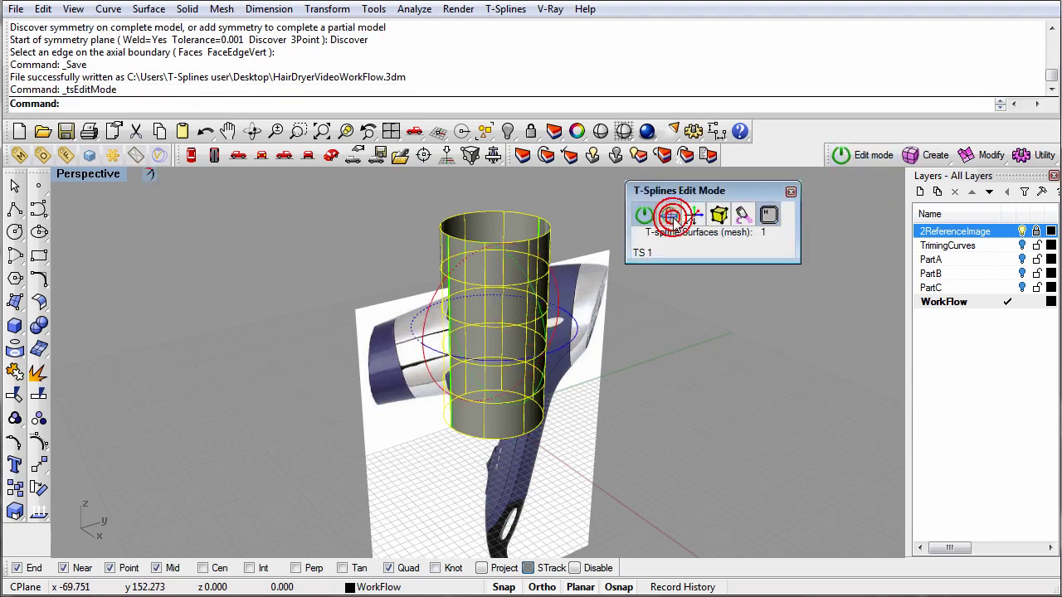
click(437, 304)
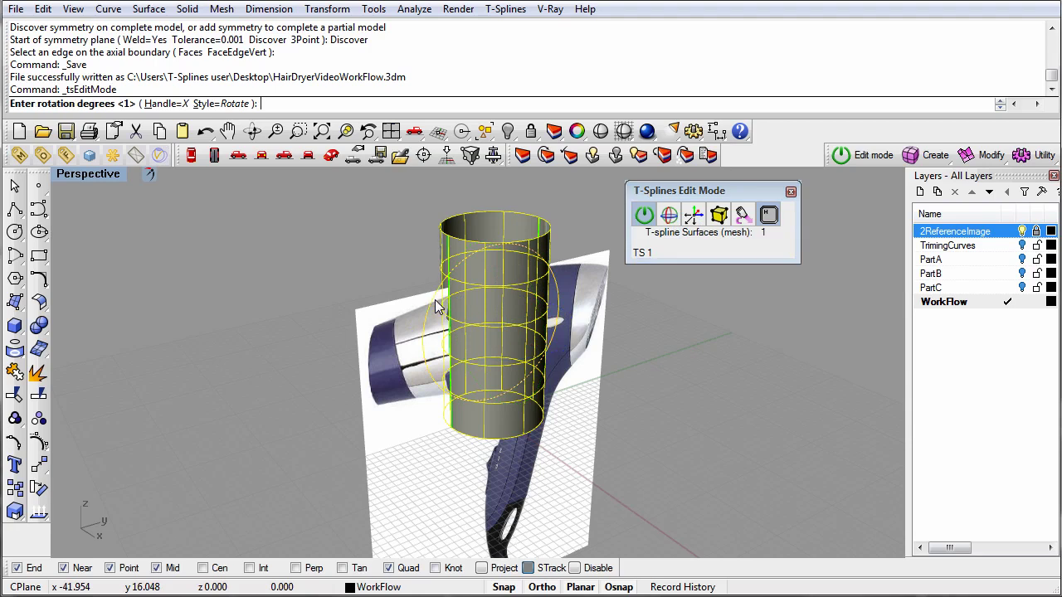
text(90)
key(Return)
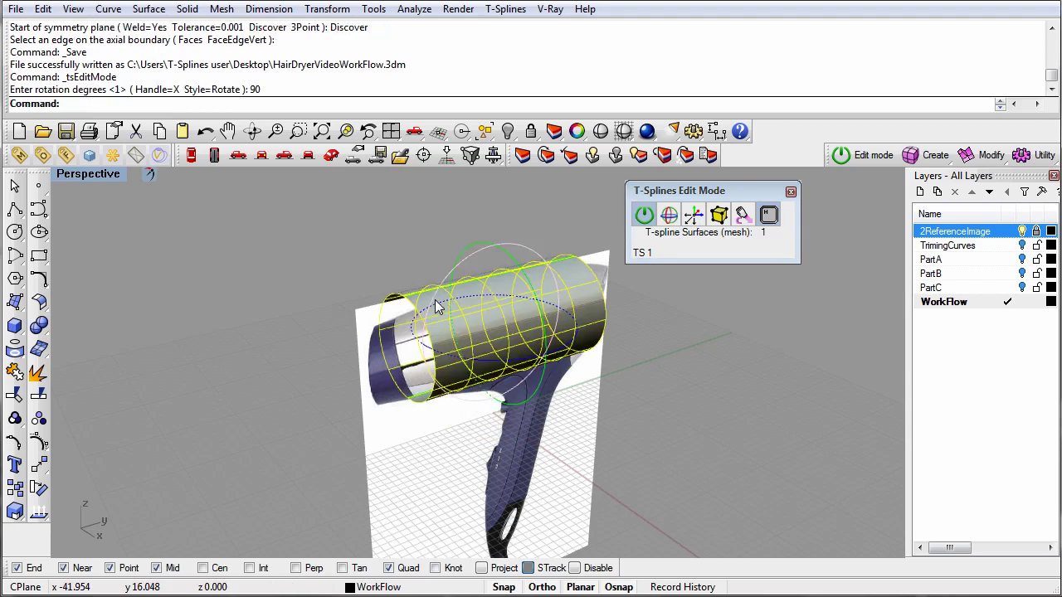
- In the Right view, reshape the cylinder's middle rings to follow the dryer body's outline in the reference image
click(283, 157)
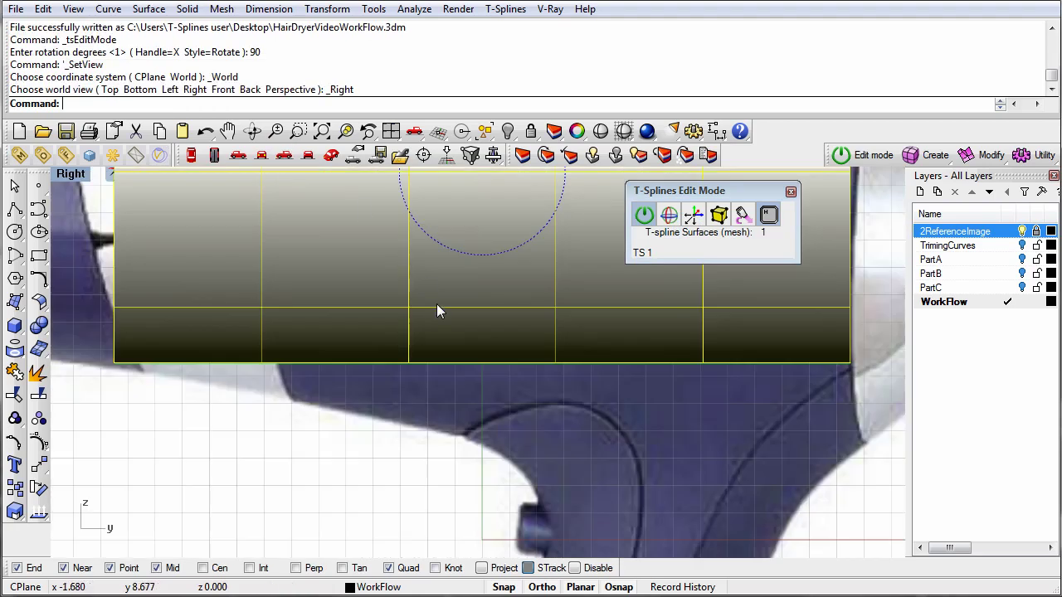
scroll(454, 358, down, 3)
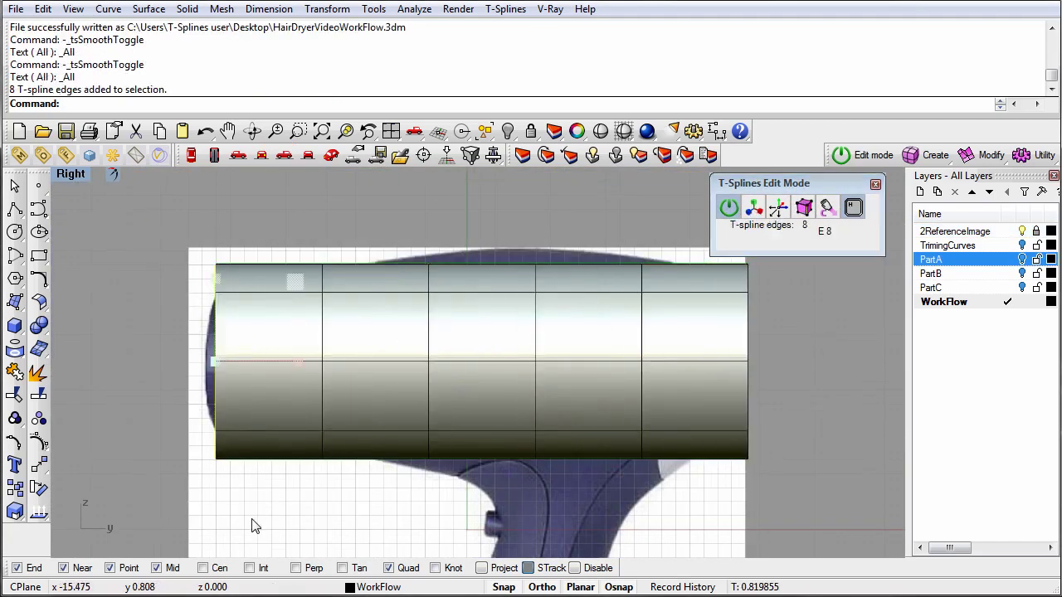
drag(399, 236, 564, 485)
drag(481, 278, 481, 267)
click(304, 222)
- Move, rotate and scale the cylinder's rear rings to match the slanted rear opening in the reference image
drag(696, 240, 779, 486)
drag(745, 362, 696, 371)
click(753, 208)
click(753, 208)
drag(799, 307, 808, 318)
click(753, 208)
click(753, 208)
drag(803, 361, 787, 362)
drag(605, 244, 688, 481)
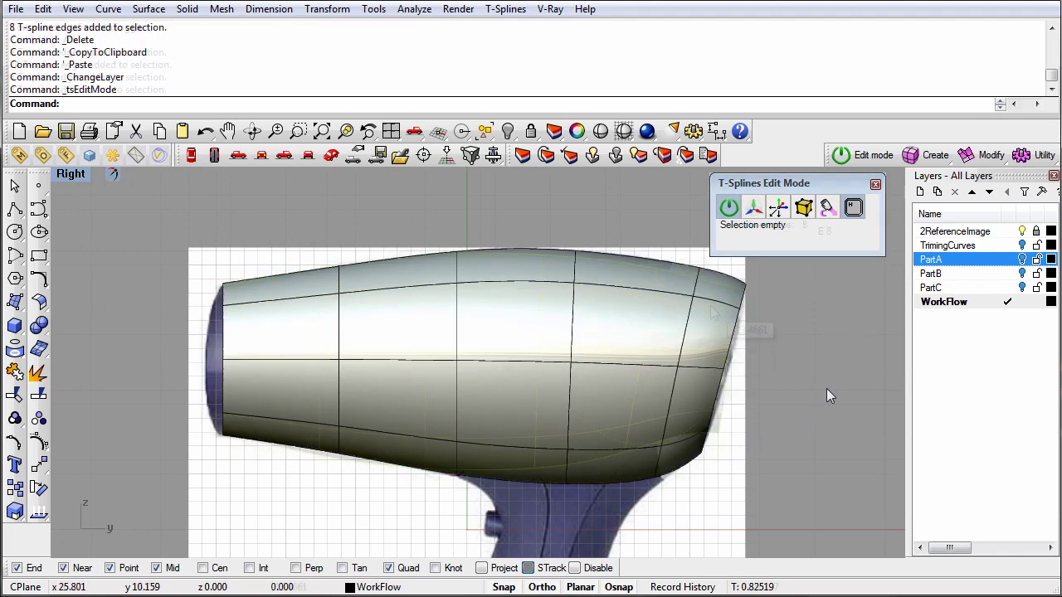
- Select four faces on the underside near the body's rear and extrude them to begin the handle
right_drag(826, 388, 778, 359)
click(330, 155)
right_drag(540, 417, 522, 339)
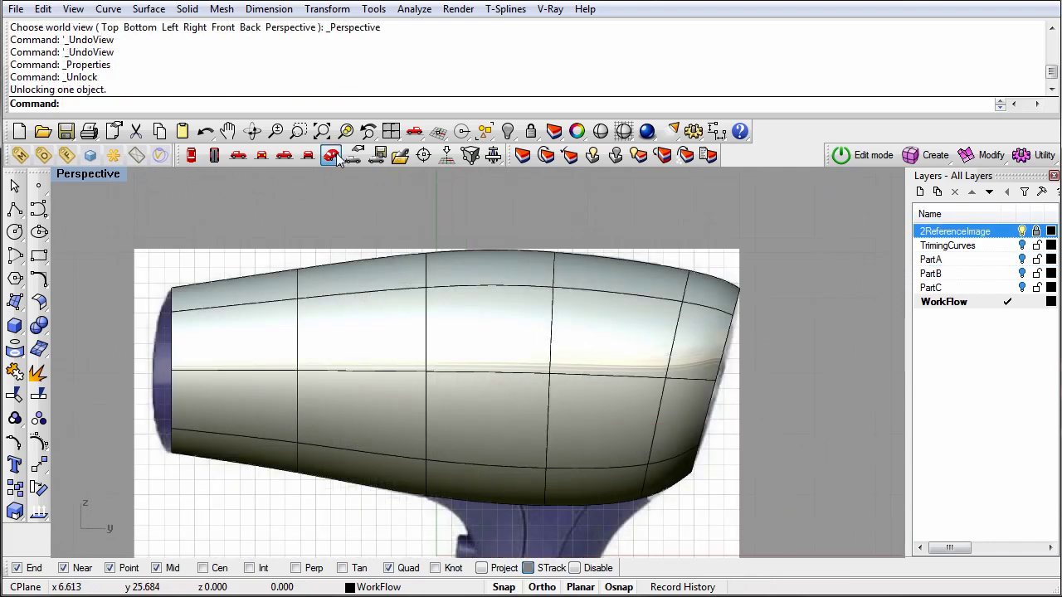
click(336, 158)
click(855, 155)
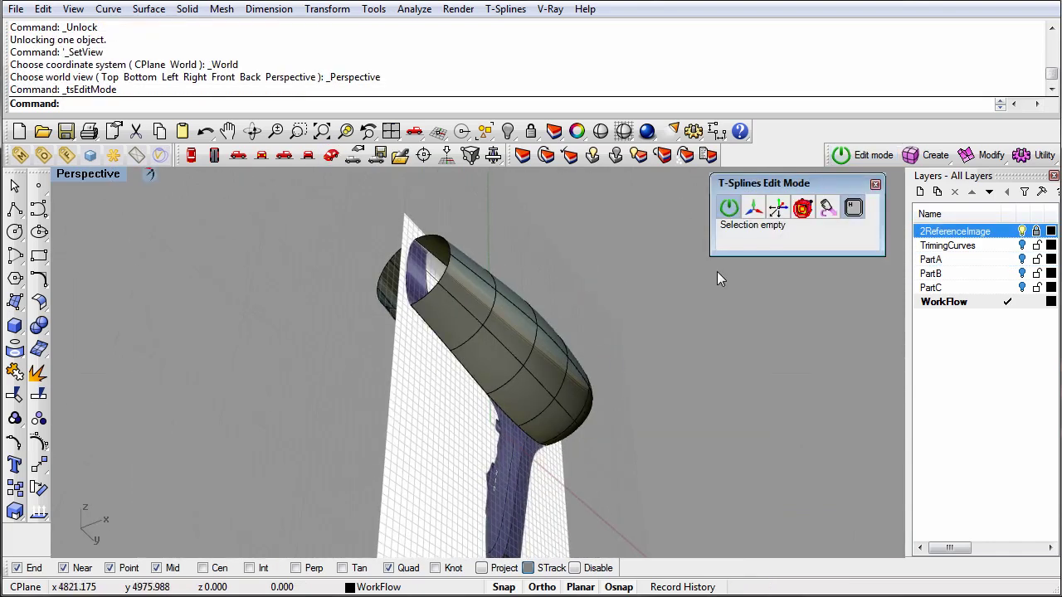
click(537, 428)
shift+click(536, 428)
right_drag(536, 428, 582, 443)
shift+click(483, 413)
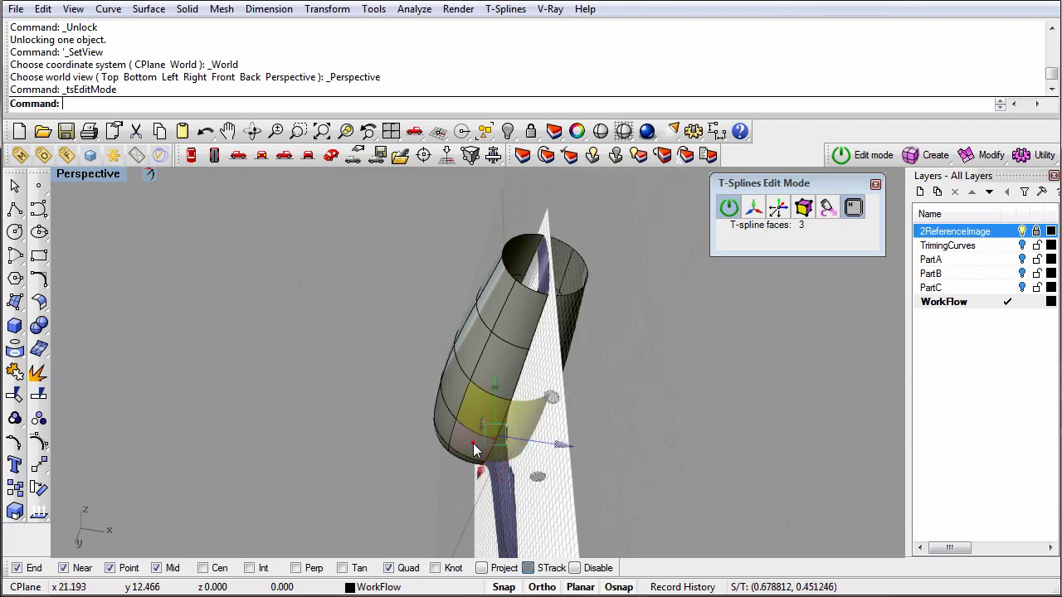
click(987, 155)
drag(222, 266, 97, 209)
click(121, 233)
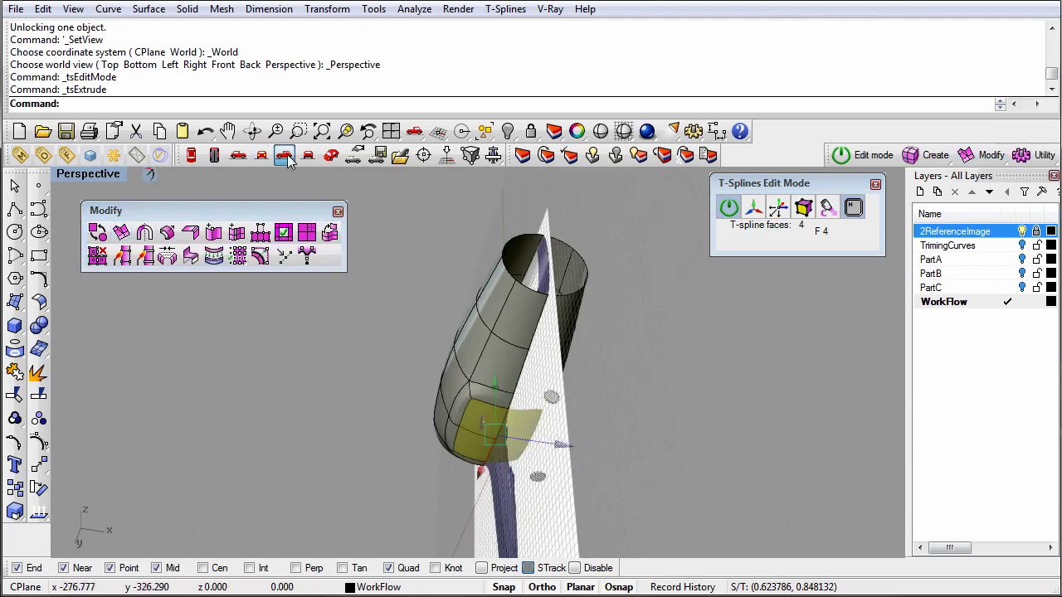
- In the Right view, pull the extruded faces down and rotate them to line up with the handle's top
click(284, 155)
click(322, 131)
scroll(503, 237, up, 5)
drag(557, 244, 561, 294)
key(r)
drag(556, 357, 498, 387)
- Extrude the faces two more times, pulling each extrusion down along the reference to form the handle
click(124, 232)
drag(615, 301, 625, 418)
right_drag(700, 453, 702, 290)
click(122, 232)
drag(585, 267, 523, 510)
scroll(652, 393, down, 5)
right_drag(683, 336, 645, 400)
click(780, 371)
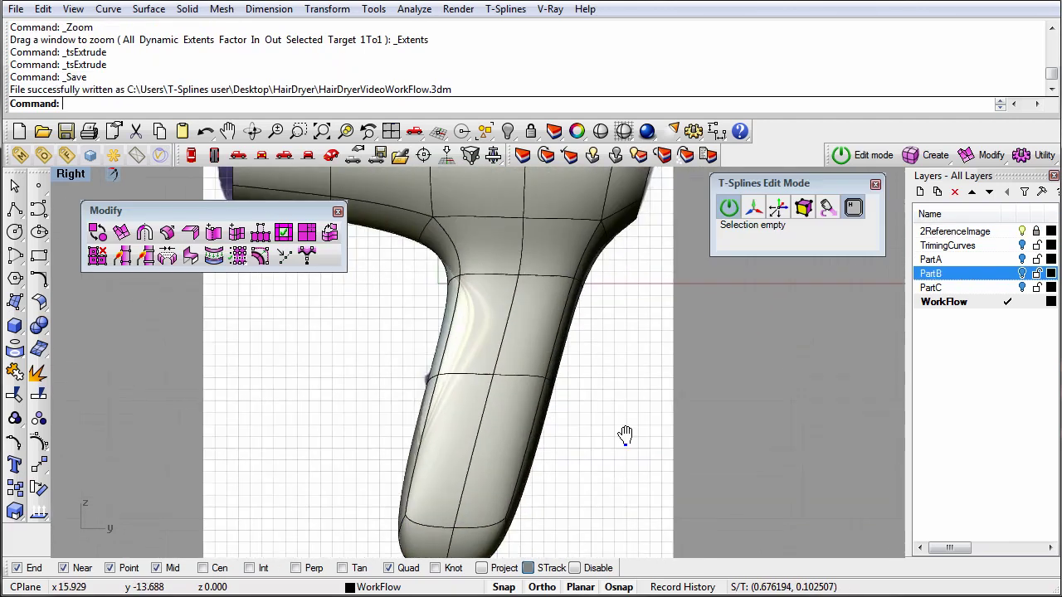
- Adjust the handle's control points section by section in the Right view to match the reference outline
right_drag(626, 436, 651, 380)
drag(387, 391, 475, 491)
drag(427, 294, 494, 345)
drag(444, 199, 502, 245)
right_drag(632, 301, 632, 413)
right_drag(563, 251, 524, 209)
drag(609, 269, 587, 285)
right_drag(501, 368, 508, 262)
drag(509, 262, 564, 307)
drag(607, 268, 584, 266)
drag(545, 455, 407, 489)
drag(461, 261, 506, 303)
drag(547, 195, 507, 212)
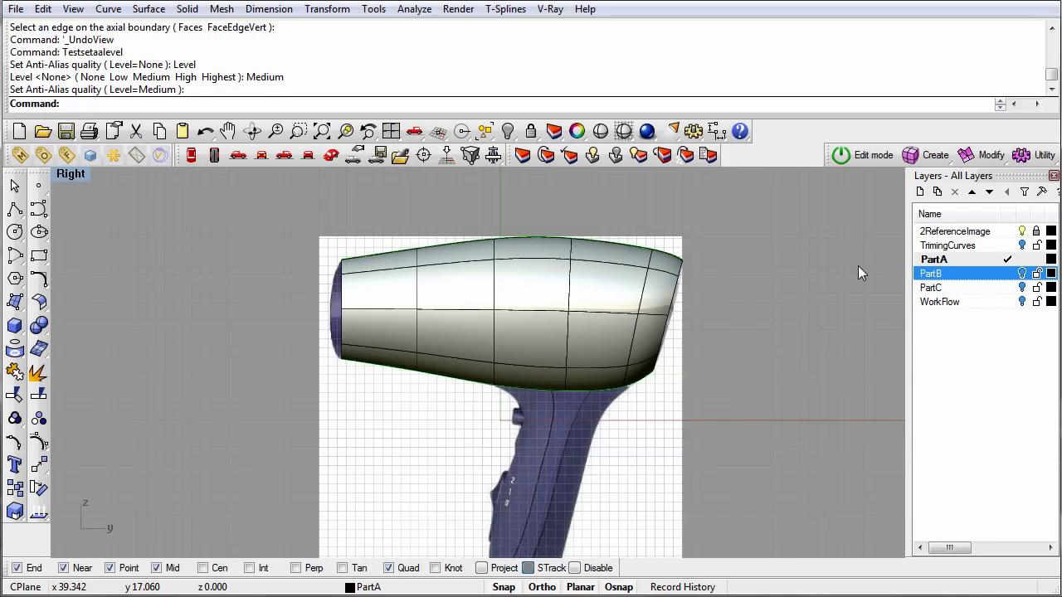
- Hide the 2ReferenceImage layer and view the body's underside in the Perspective view
click(329, 156)
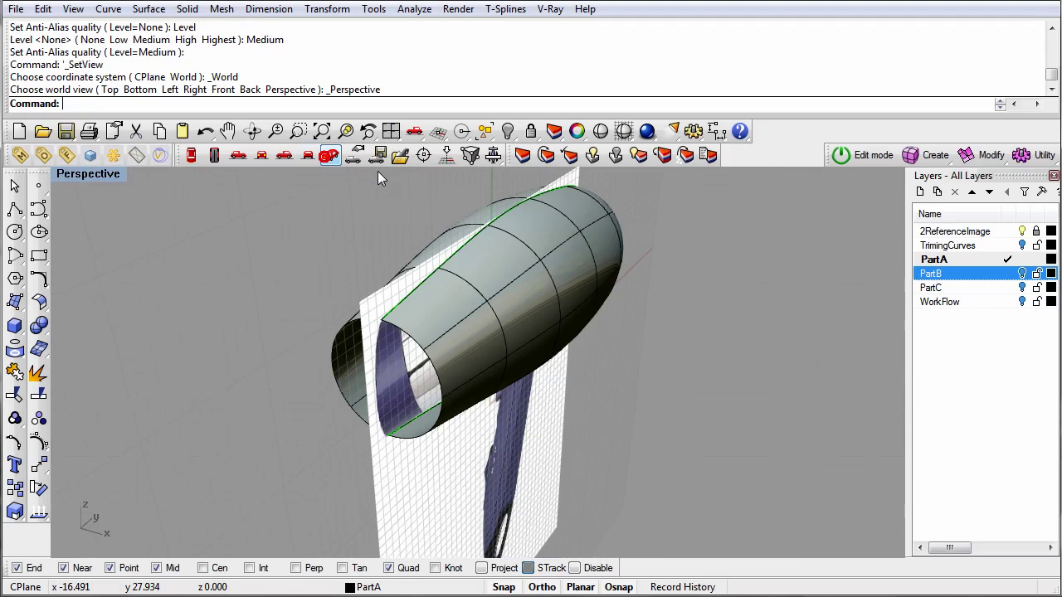
click(1021, 231)
right_drag(851, 307, 640, 236)
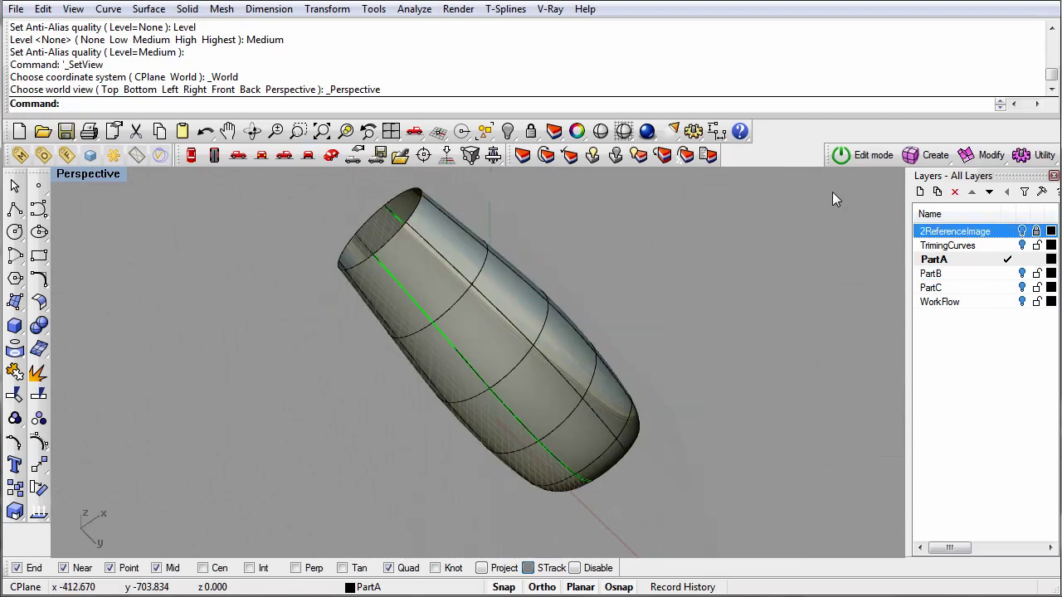
- Try extruding four underside faces that span the symmetry line and pulling them outward, then undo it
click(856, 155)
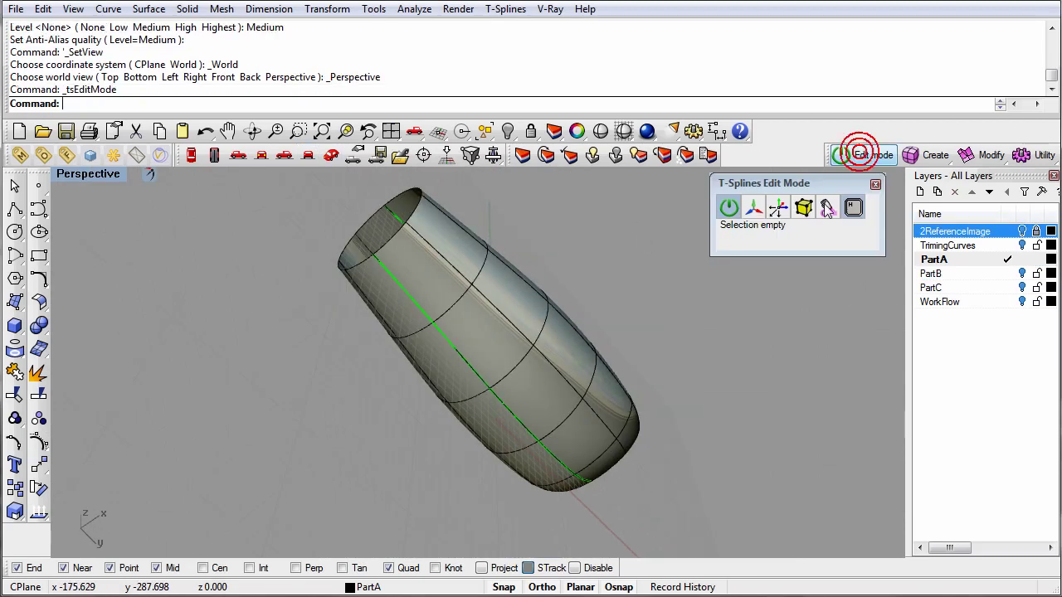
click(539, 389)
shift+click(562, 444)
shift+click(543, 472)
shift+click(505, 431)
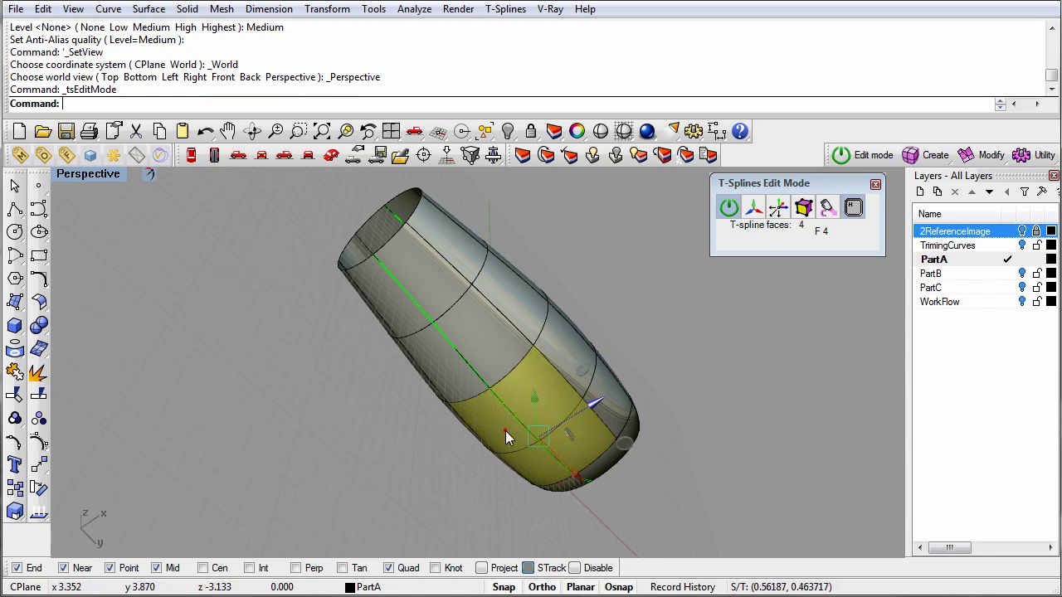
click(969, 157)
drag(537, 400, 539, 433)
right_drag(539, 433, 715, 375)
key(ctrl+z)
key(ctrl+z)
- Try extruding only two underside faces on one side of the symmetry line and pulling them outward
click(713, 419)
click(582, 411)
shift+click(604, 418)
click(963, 157)
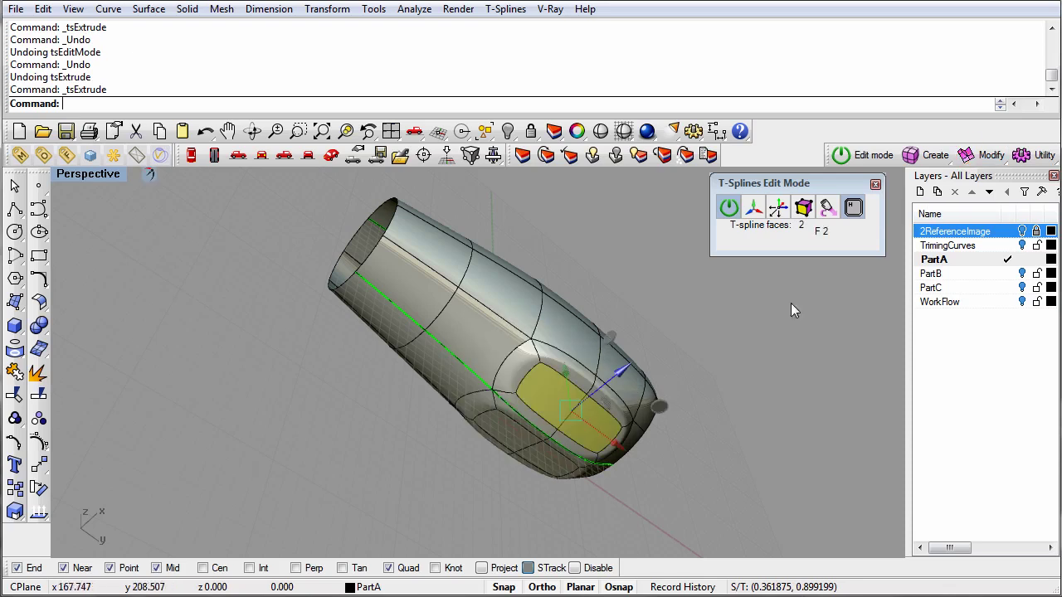
alt+drag(564, 371, 567, 396)
right_drag(567, 398, 774, 360)
click(782, 353)
click(729, 210)
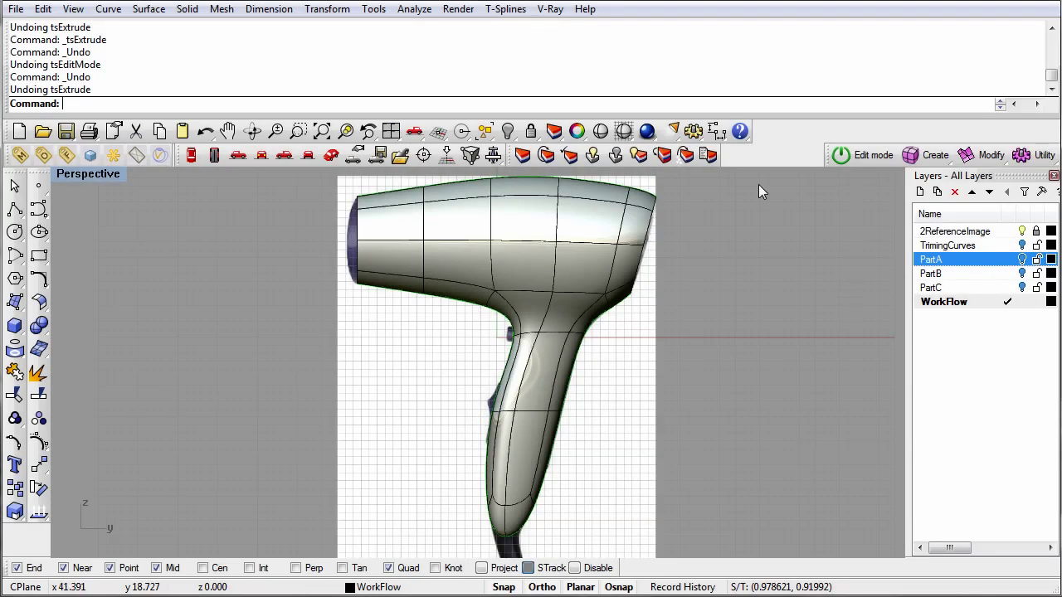
- Hide the 2ReferenceImage layer and inspect the complete dryer body and handle in the Perspective view
click(336, 156)
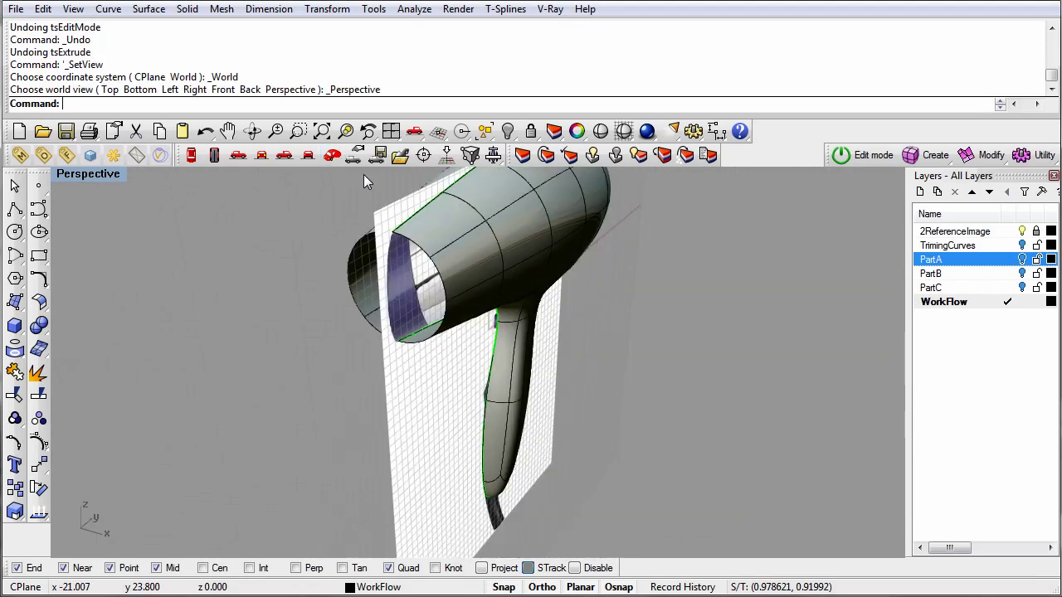
click(1022, 231)
right_drag(755, 421, 588, 381)
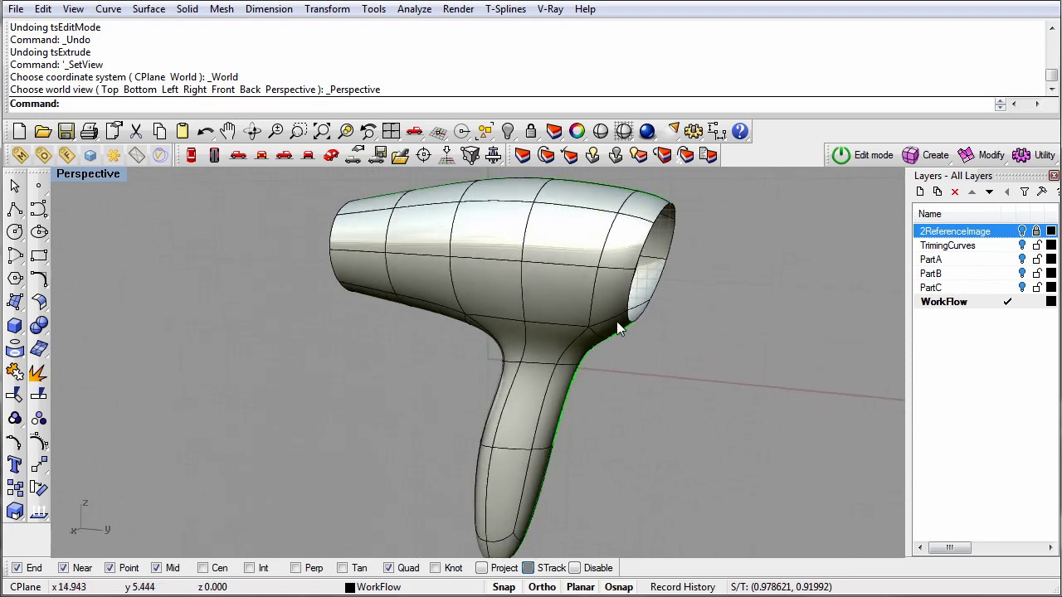
right_drag(353, 356, 507, 365)
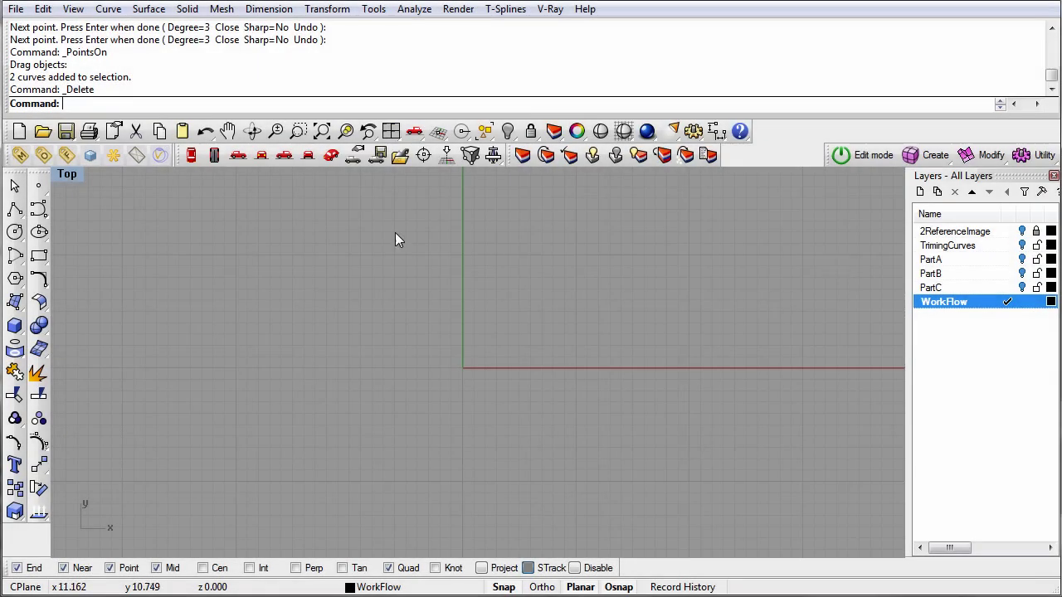
- Draw a degree 3 curve from three points forming a right-angled corner, about 20 units each way, and turn on its control points
click(38, 209)
click(123, 478)
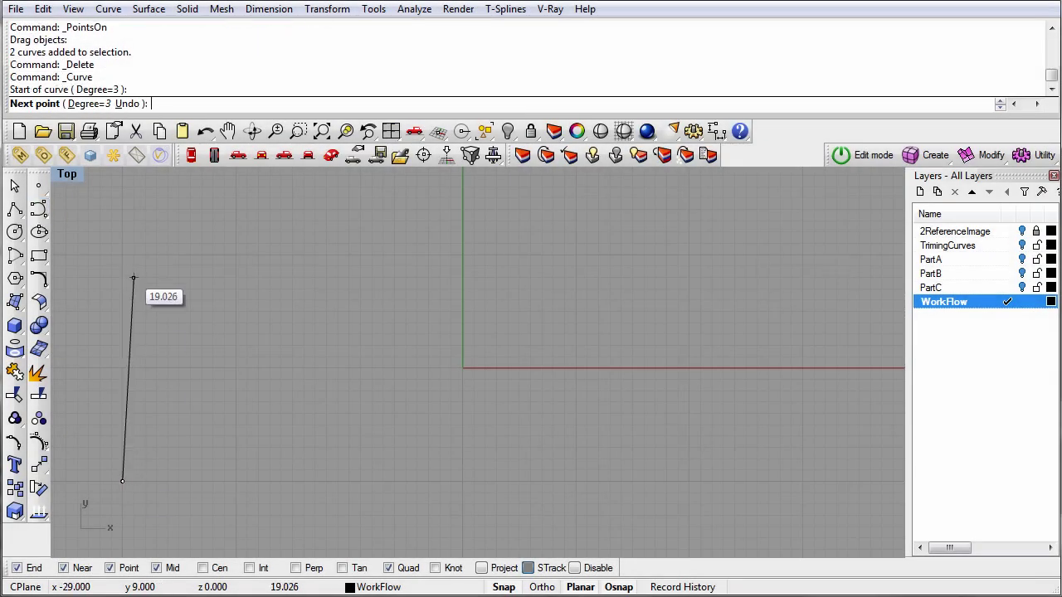
click(124, 257)
click(349, 255)
key(Return)
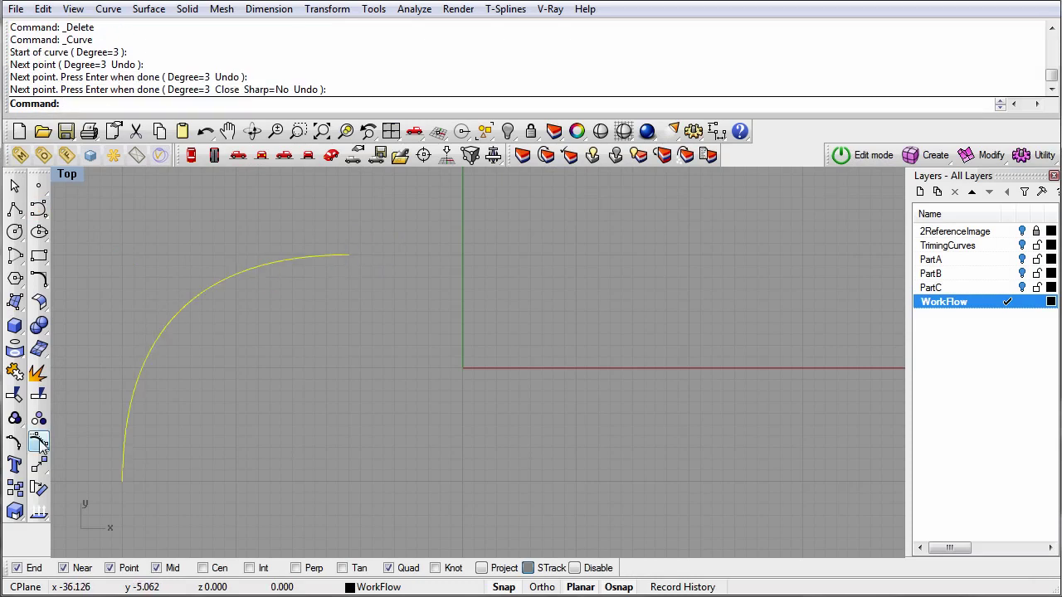
click(39, 443)
- Draw a second degree 3 corner curve of the same size with five points, placing extra points either side of the corner point
click(38, 209)
click(462, 481)
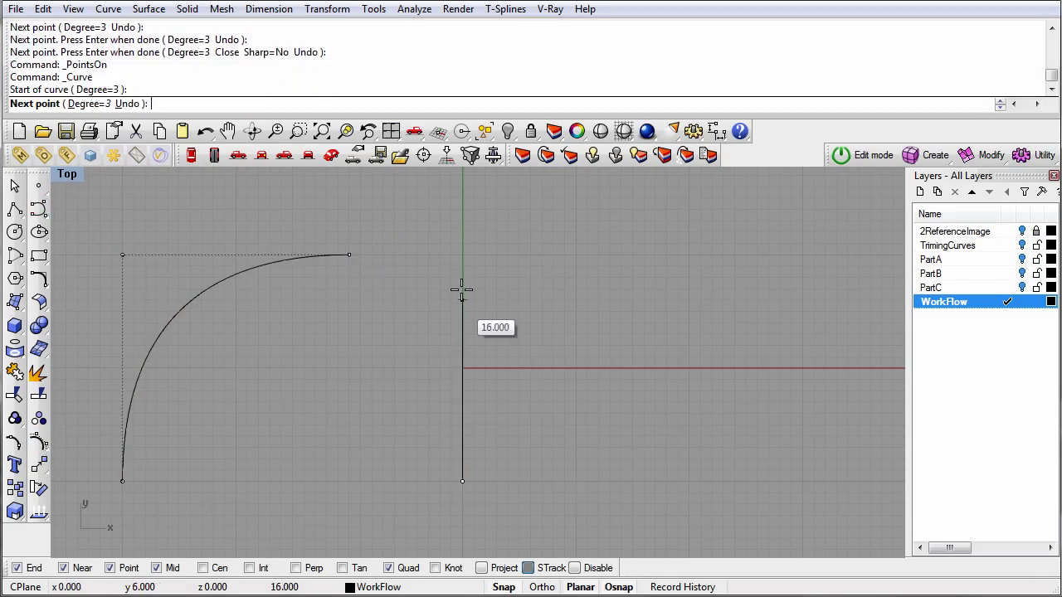
click(462, 288)
click(462, 255)
click(507, 255)
click(689, 255)
right_click(689, 255)
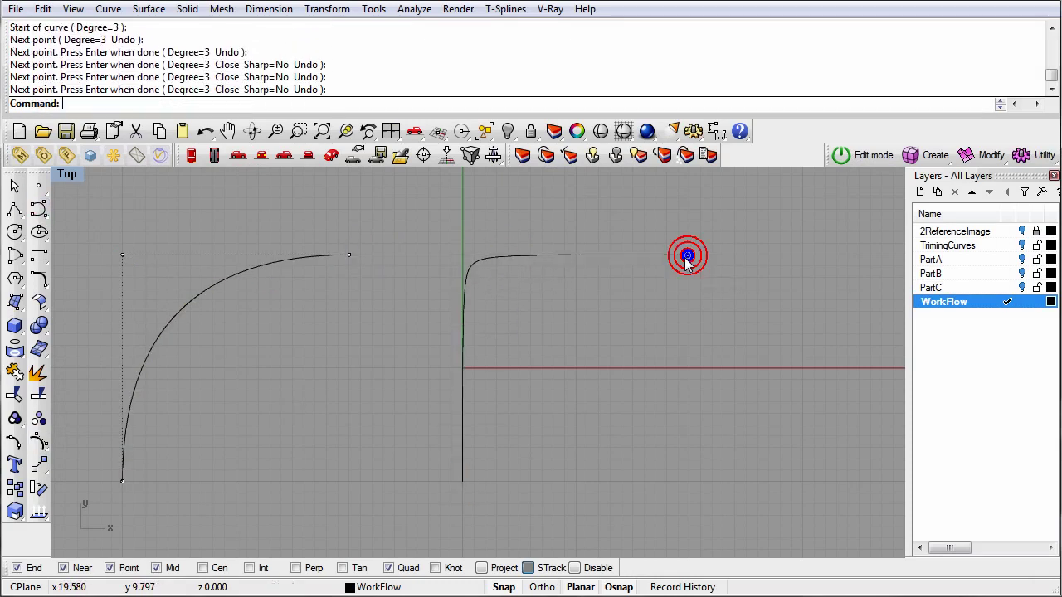
- Turn on the second curve's control points and move the two points beside its corner to change how sharply it bends
click(39, 443)
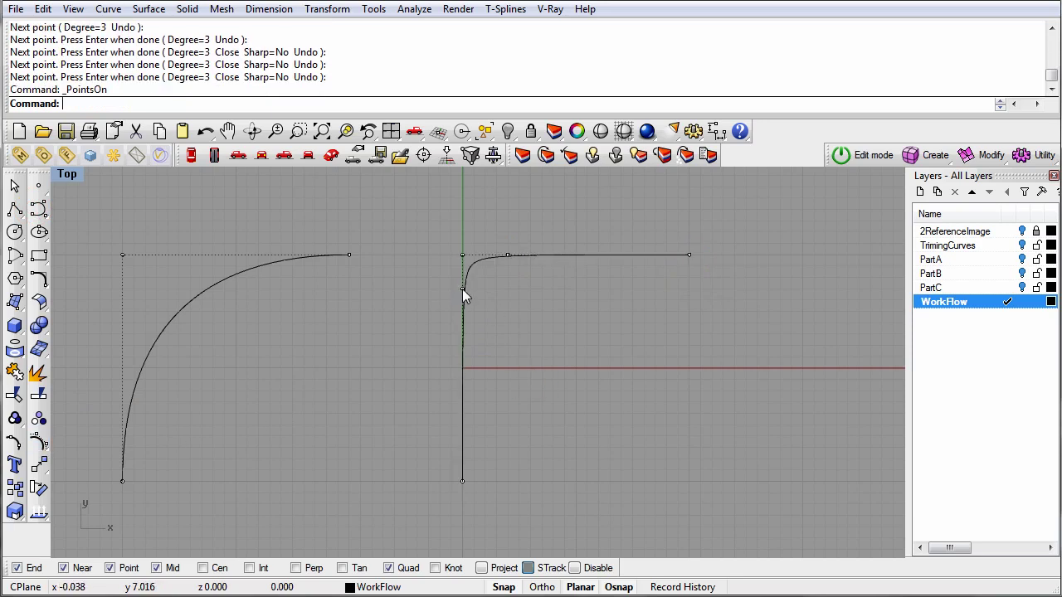
drag(462, 289, 462, 344)
drag(507, 255, 484, 255)
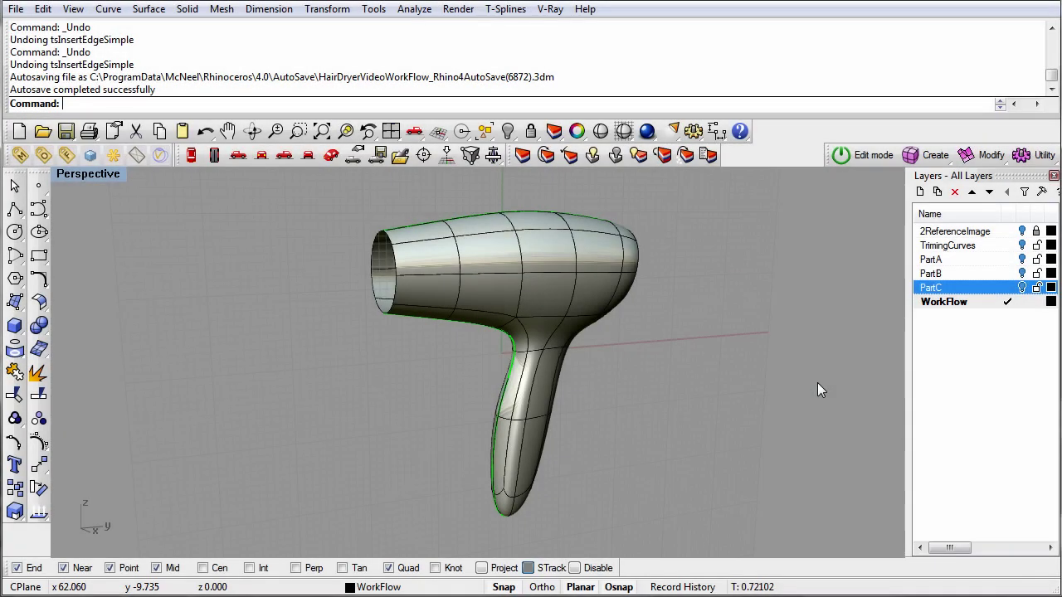
- Turn on T-Splines edit mode and start a simple edge insertion with the dryer body's rear opening in view
click(862, 155)
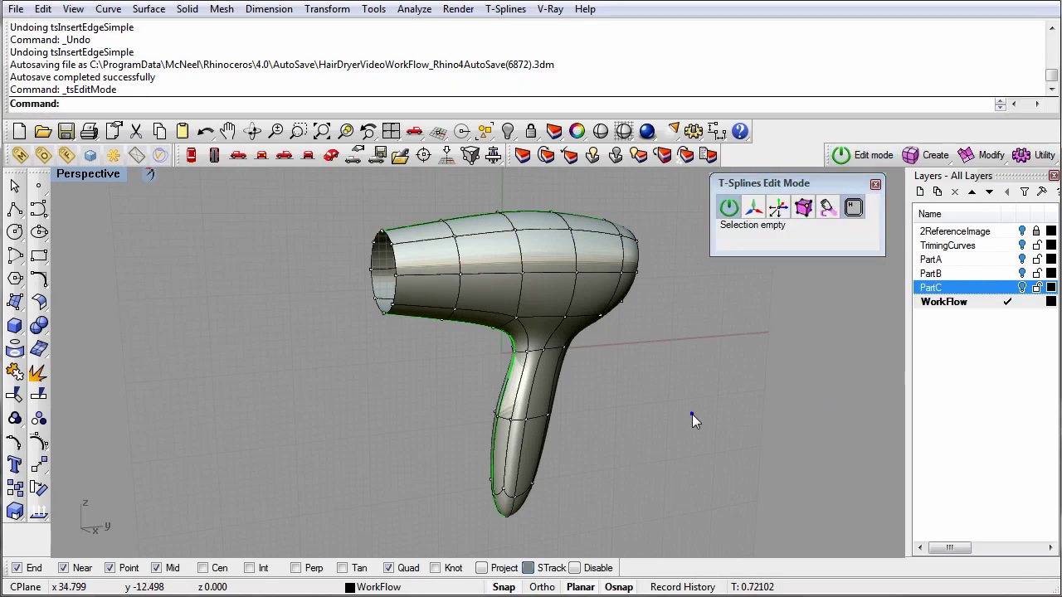
right_drag(696, 417, 523, 407)
scroll(605, 278, up, 5)
shift+right_drag(603, 267, 594, 313)
right_drag(617, 449, 657, 444)
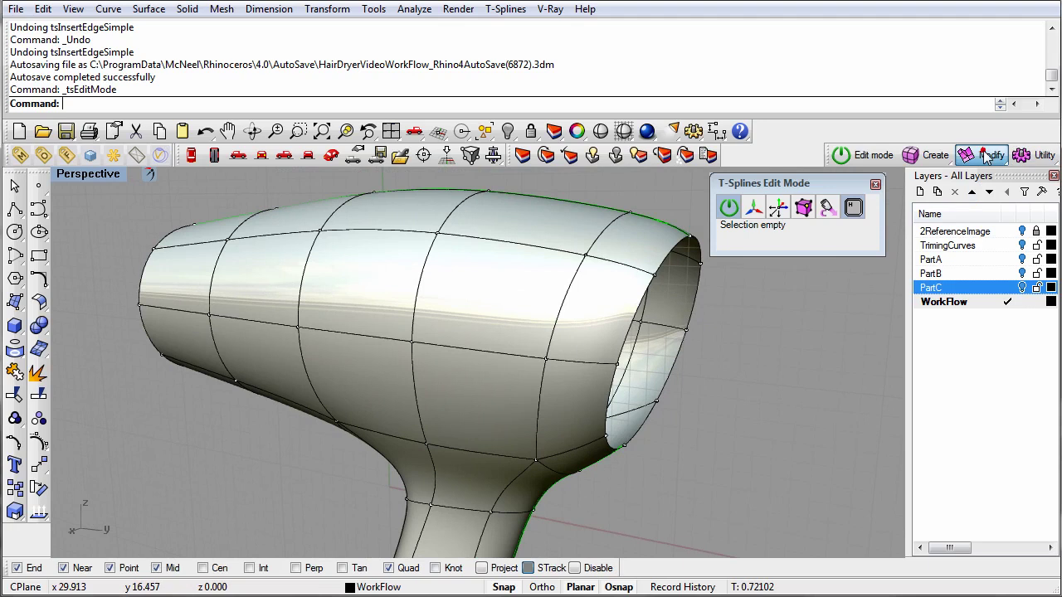
click(986, 157)
drag(988, 165, 137, 495)
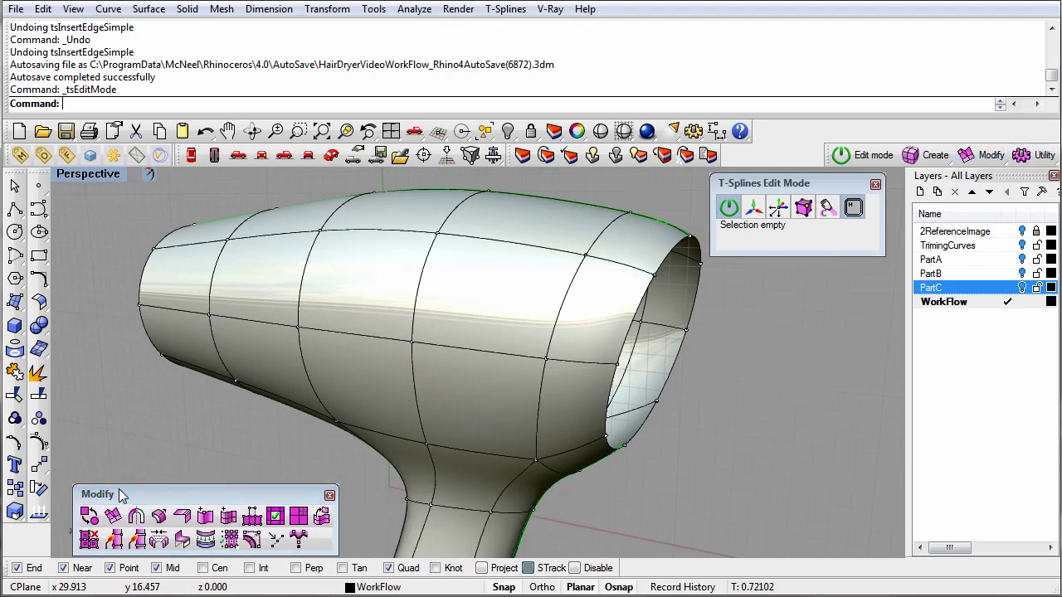
click(229, 516)
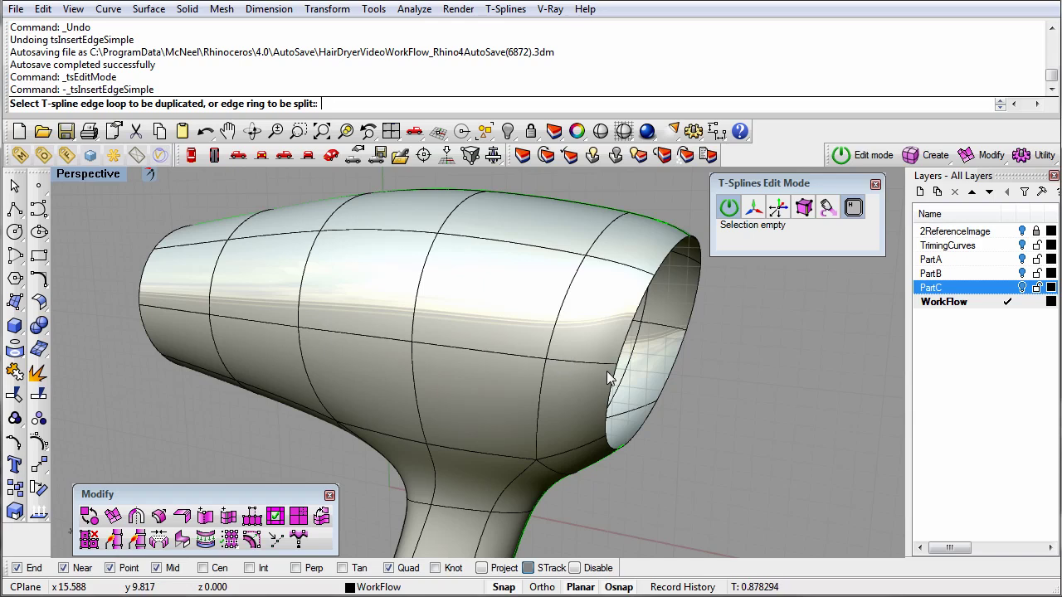
- Select the complete ring of lengthwise edges between the rear opening and its nearest edge loop as the edges to split
right_drag(627, 504, 675, 508)
right_drag(784, 469, 601, 454)
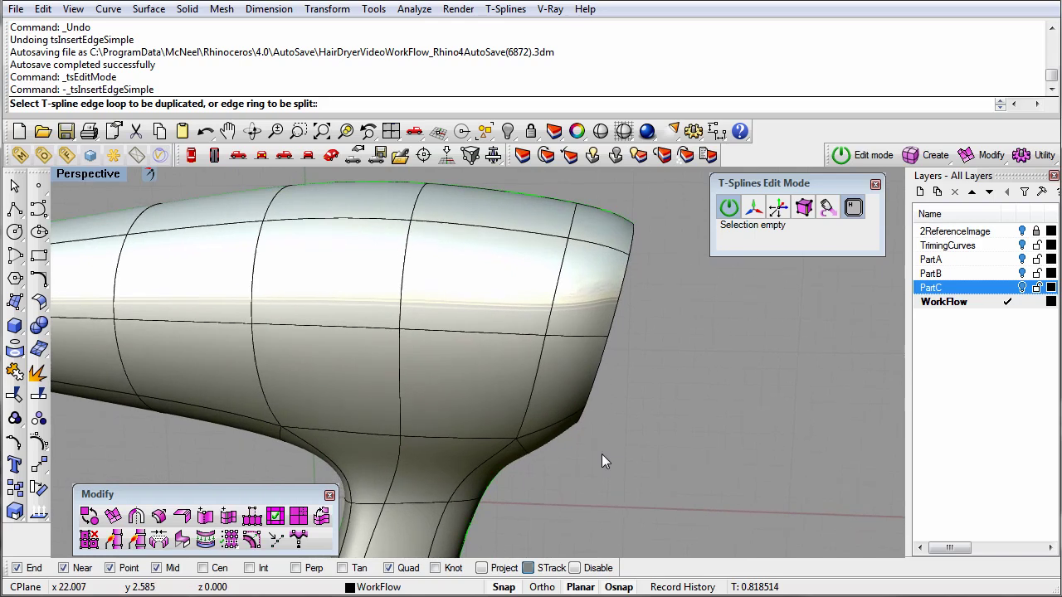
click(561, 419)
click(572, 334)
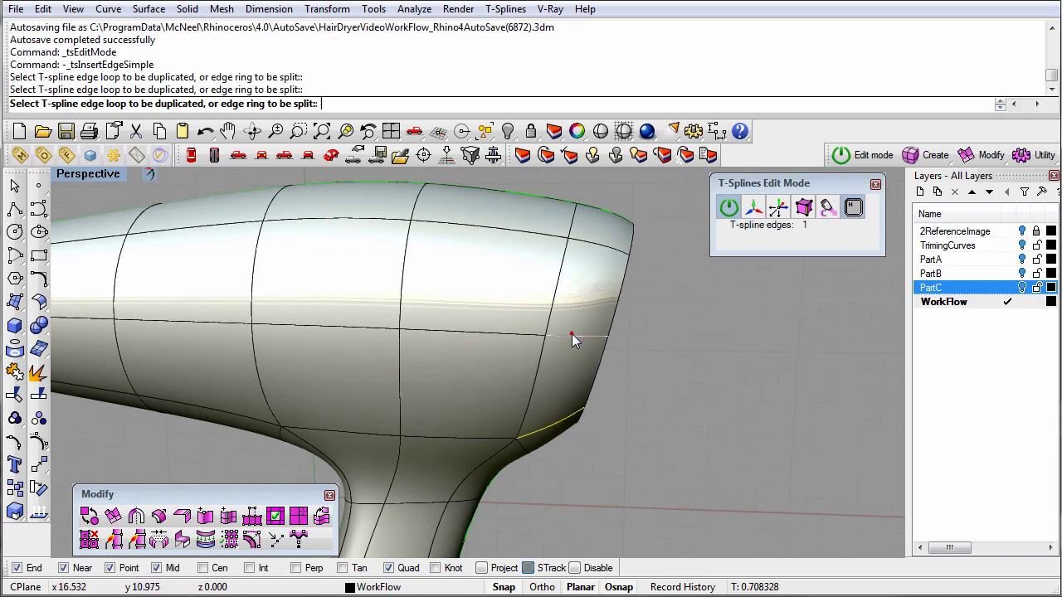
click(595, 247)
right_drag(602, 234, 461, 328)
right_drag(379, 404, 459, 357)
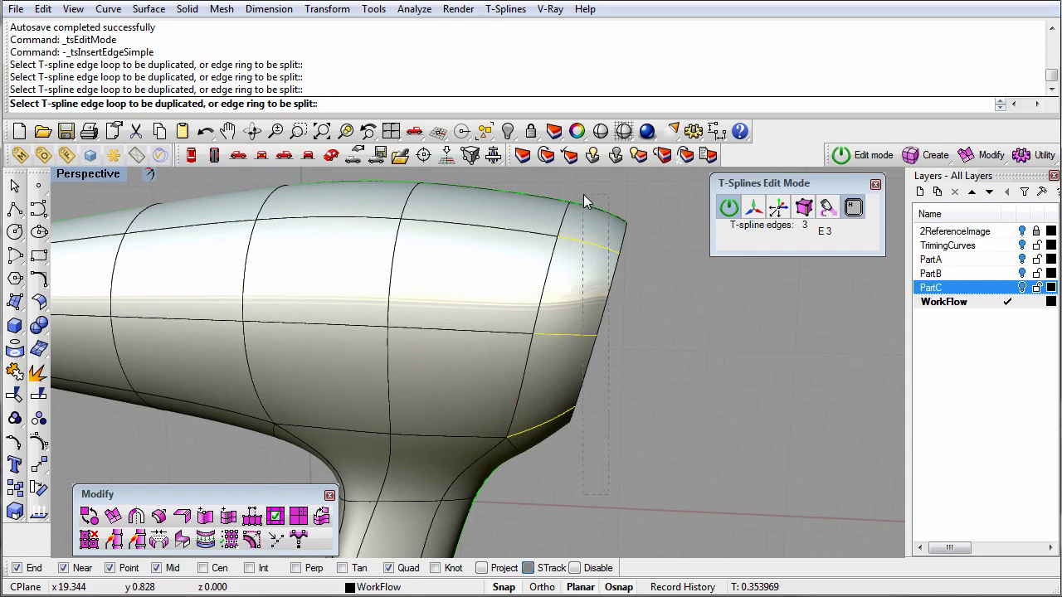
ctrl+drag(583, 197, 577, 193)
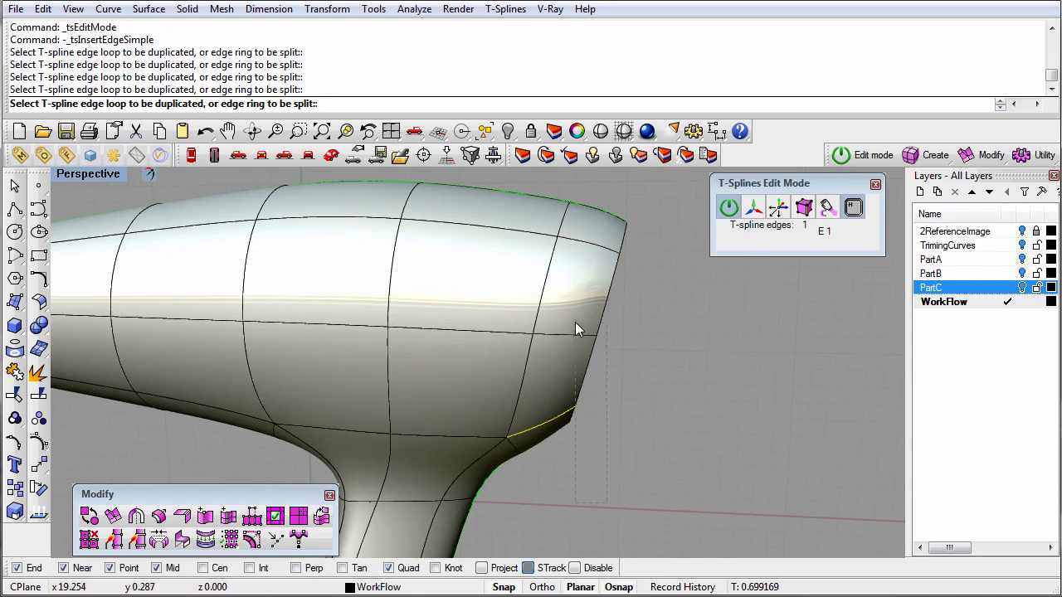
drag(573, 317, 569, 312)
drag(651, 401, 601, 261)
shift+drag(588, 196, 680, 440)
ctrl+drag(559, 349, 599, 436)
ctrl+drag(567, 292, 644, 512)
right_drag(647, 511, 672, 424)
key(Return)
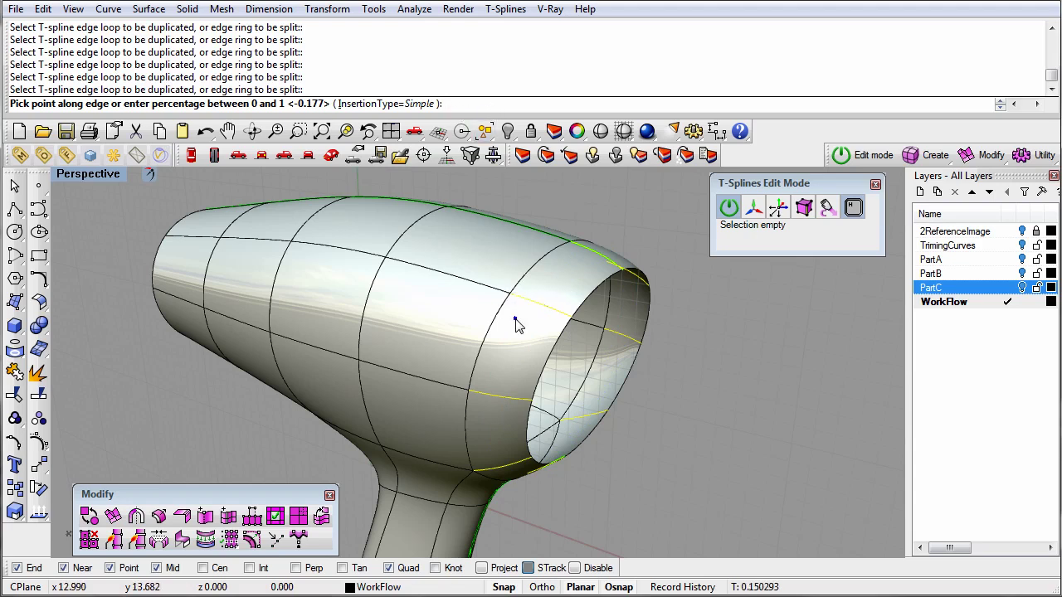
- Insert the new edge loop at 0.133 along the selected rear edges, clear the selection and inspect the body's reshaped rear end
scroll(514, 299, up, 3)
scroll(512, 286, up, 1)
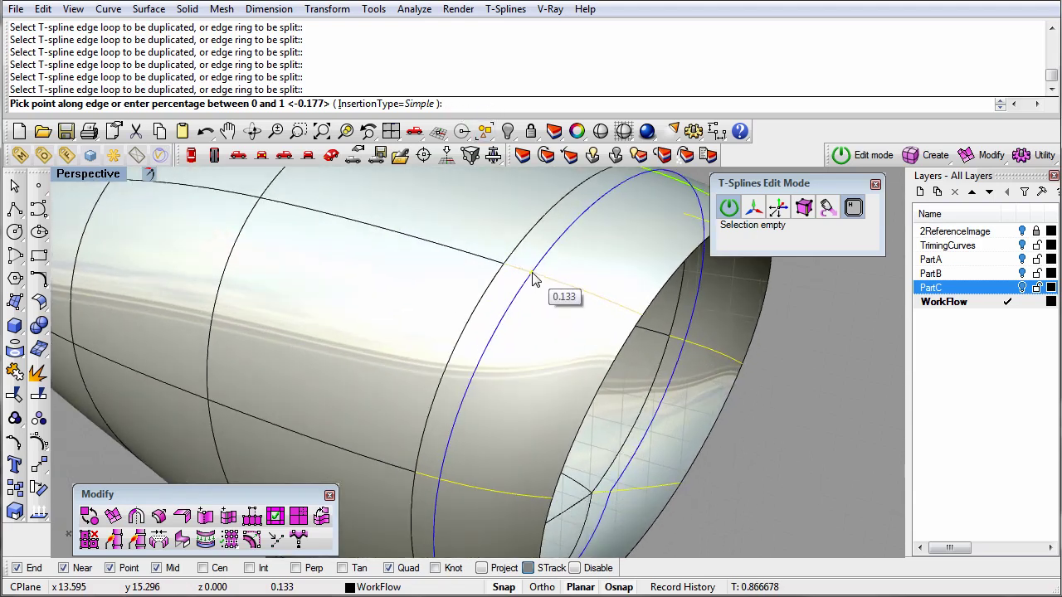
click(531, 273)
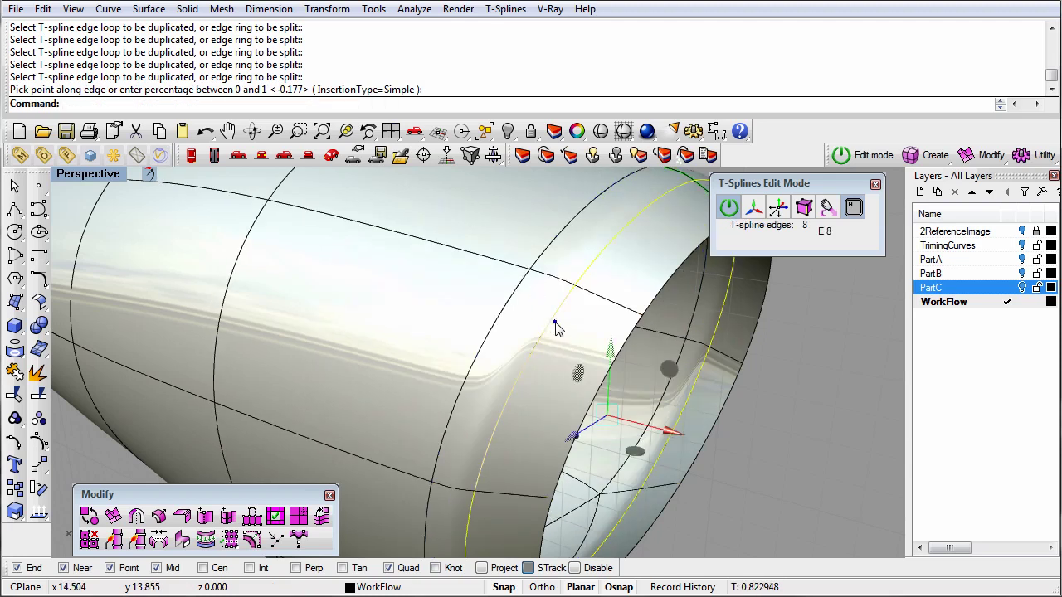
scroll(553, 331, down, 2)
scroll(556, 342, down, 2)
click(714, 513)
right_drag(685, 519, 741, 504)
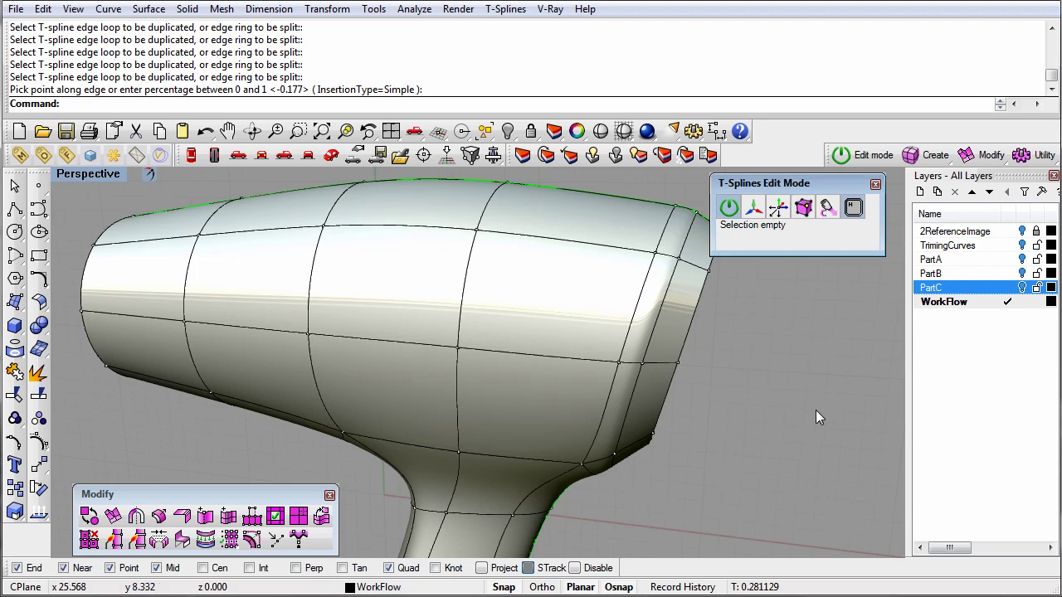
- Insert an edge loop at 0.290 along the ring of eight lengthwise edges at the body's front opening
right_drag(812, 424, 772, 429)
key(Home)
drag(228, 472, 216, 181)
click(228, 516)
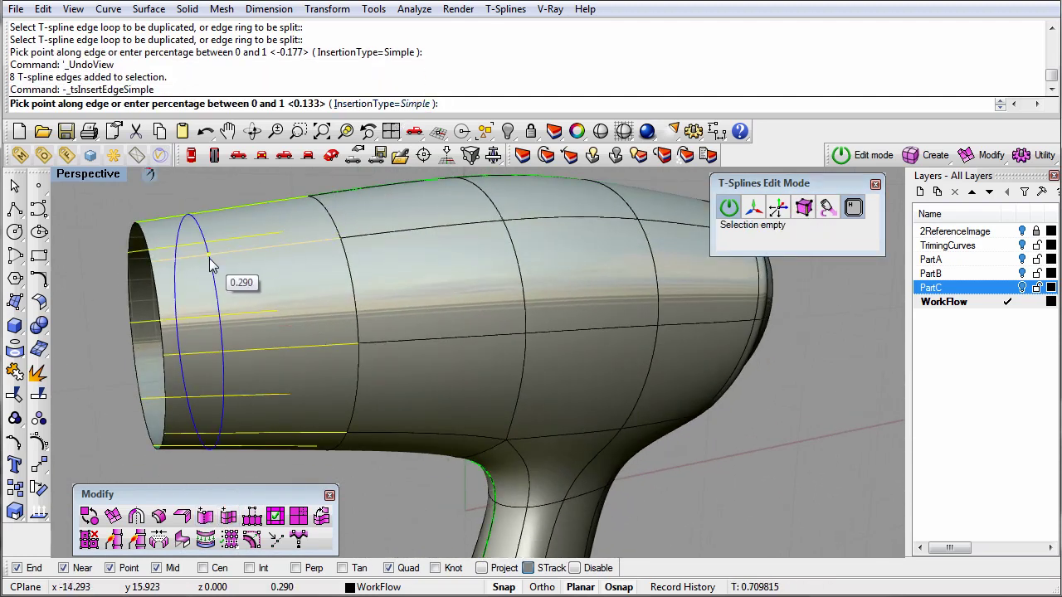
- Insert another edge loop close to the new front loop, on the side facing the front opening
click(229, 516)
scroll(208, 246, up, 10)
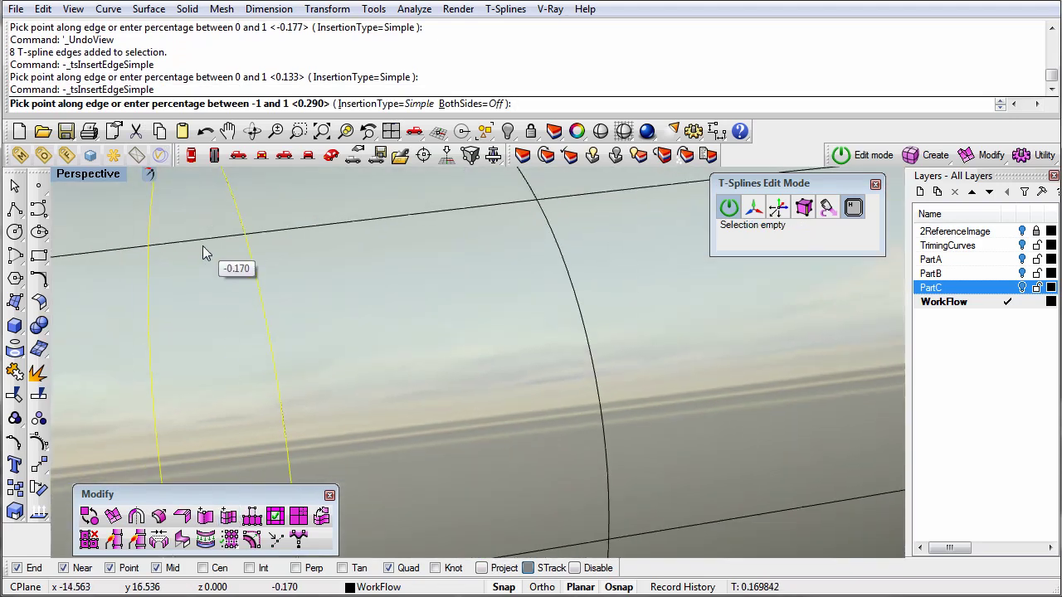
click(206, 241)
scroll(218, 253, down, 11)
- Select the edge loop beside the front opening and adjust it slightly with the translation manipulator
double_click(174, 248)
click(755, 211)
right_drag(392, 368, 440, 365)
drag(295, 262, 288, 269)
key(Escape)
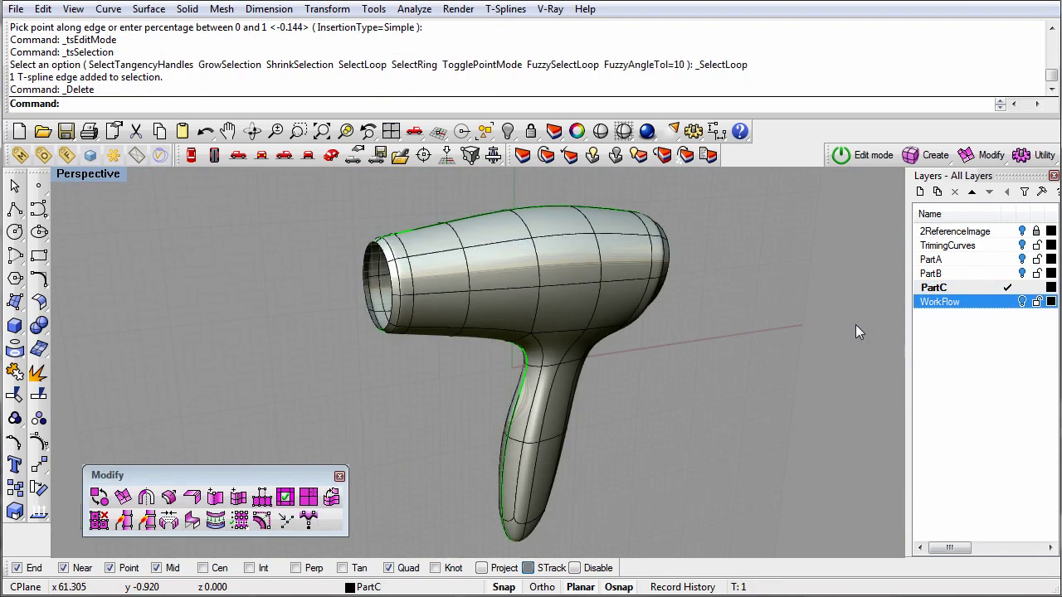
- Insert a partial lengthwise edge across three adjacent crosswise edges on top of the body near the rear opening, beside the symmetry line
mouse_move(745, 353)
right_down()
mouse_move(664, 387)
mouse_move(539, 315)
mouse_move(505, 261)
right_up()
right_drag(760, 291, 784, 285)
click(239, 497)
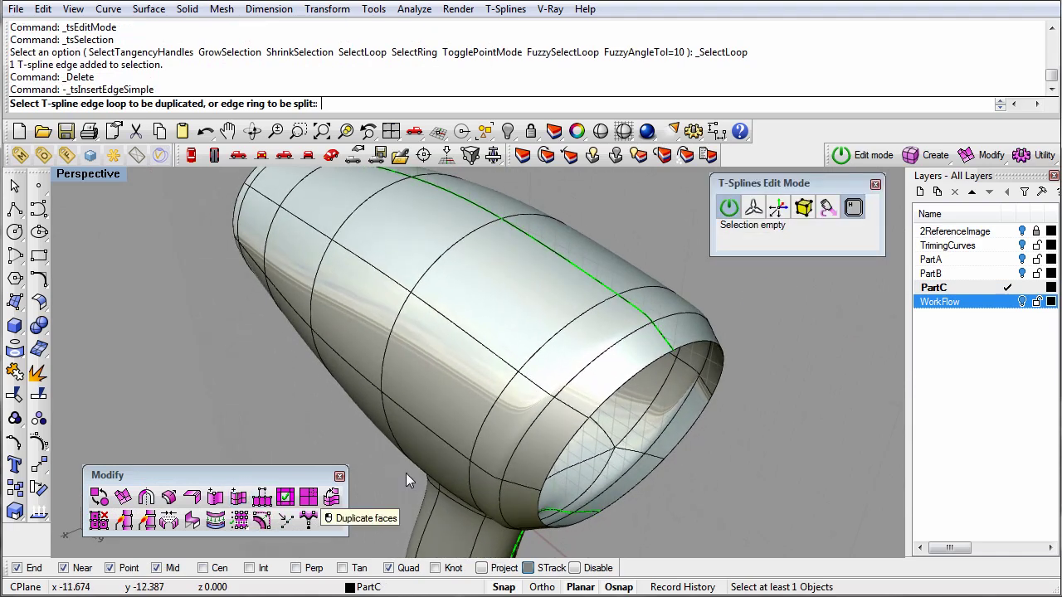
click(616, 348)
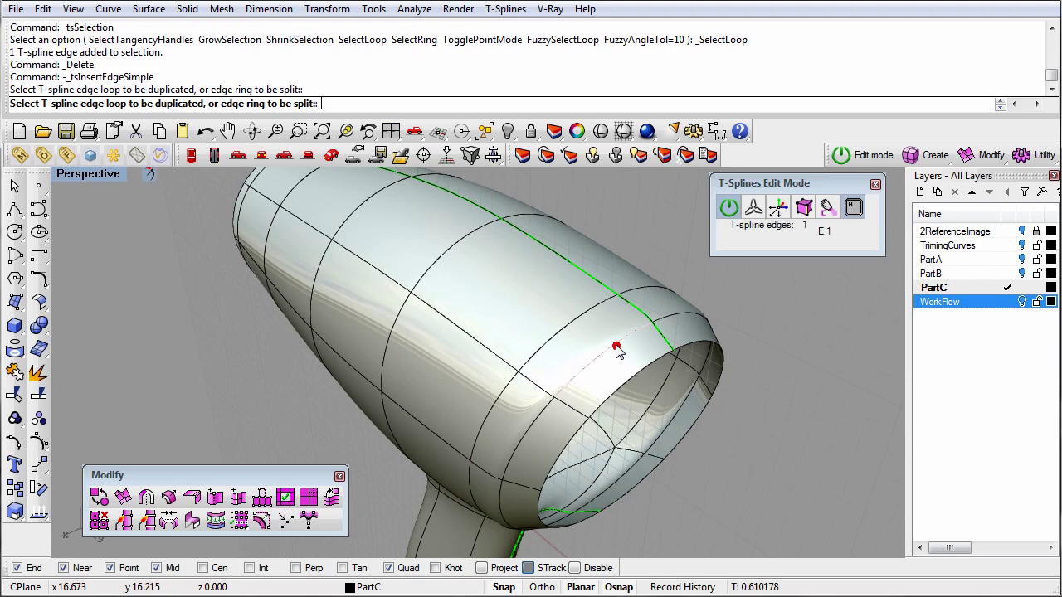
click(585, 315)
click(462, 240)
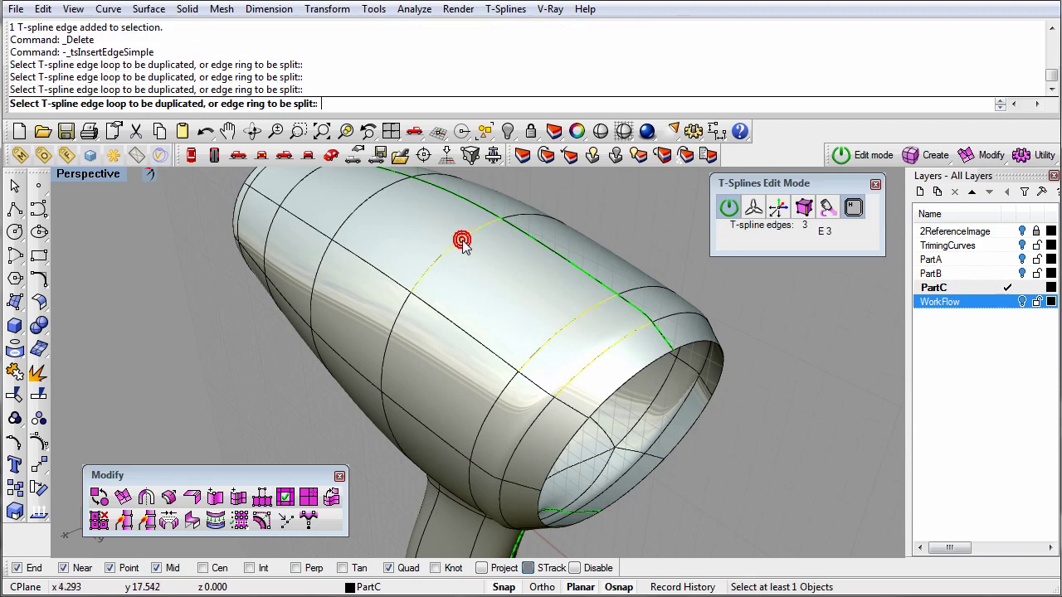
right_click(570, 302)
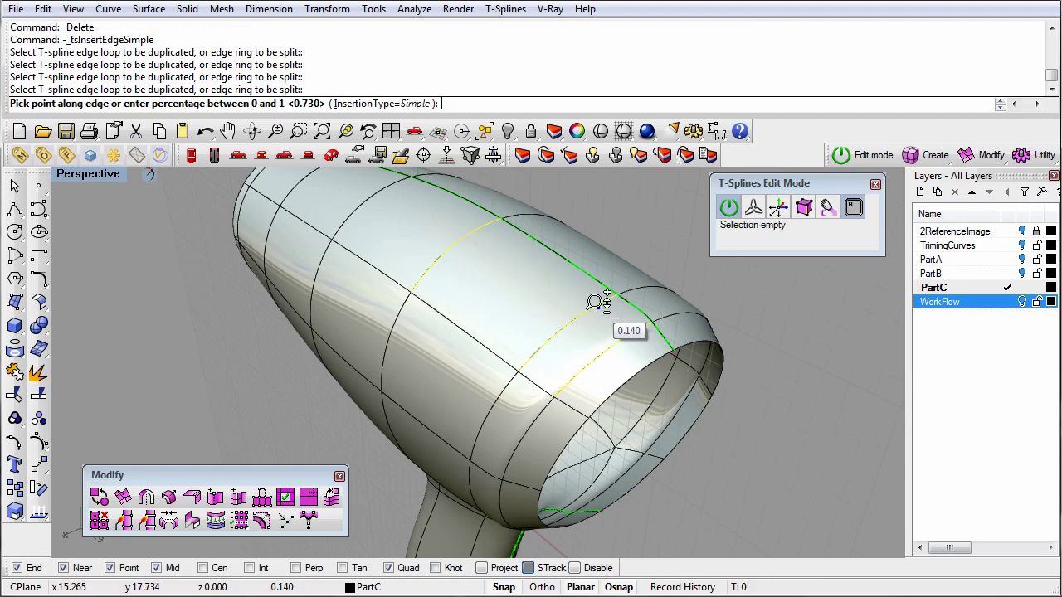
scroll(581, 319, up, 3)
right_drag(583, 323, 522, 407)
click(467, 374)
scroll(638, 315, down, 5)
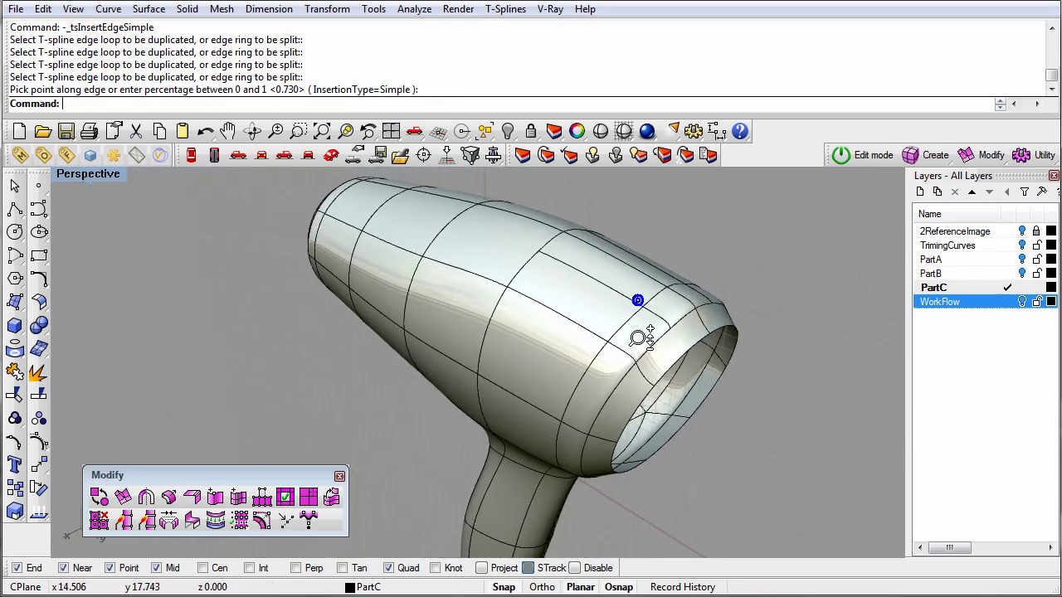
- In T-Splines edit mode, select the partial edge on the body's top, pull it slightly upward and clear the selection
click(854, 153)
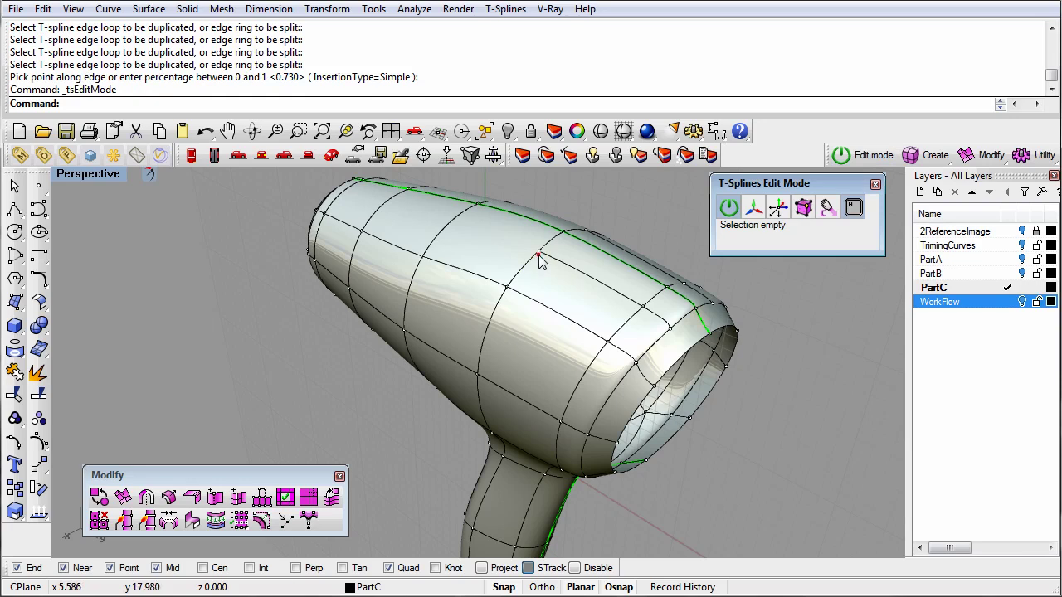
click(538, 252)
right_drag(592, 323, 749, 318)
click(803, 207)
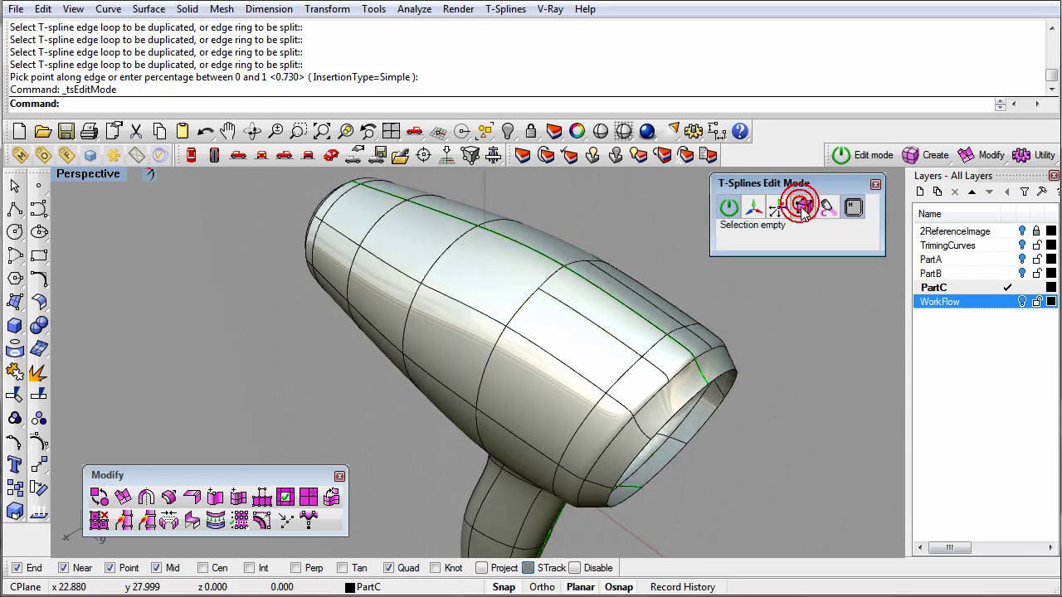
click(583, 326)
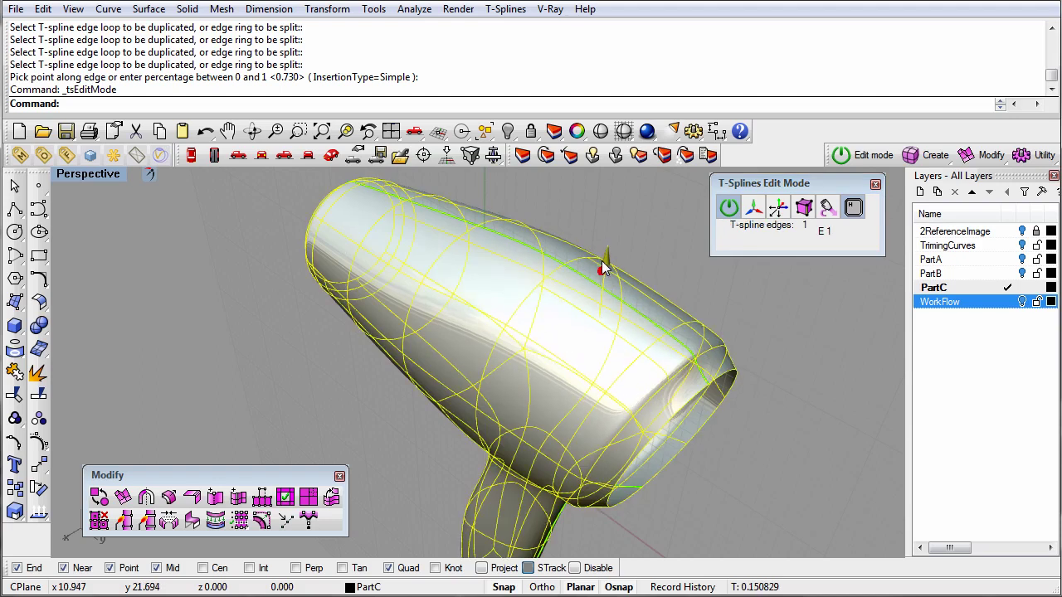
drag(606, 267, 631, 259)
click(620, 295)
click(736, 484)
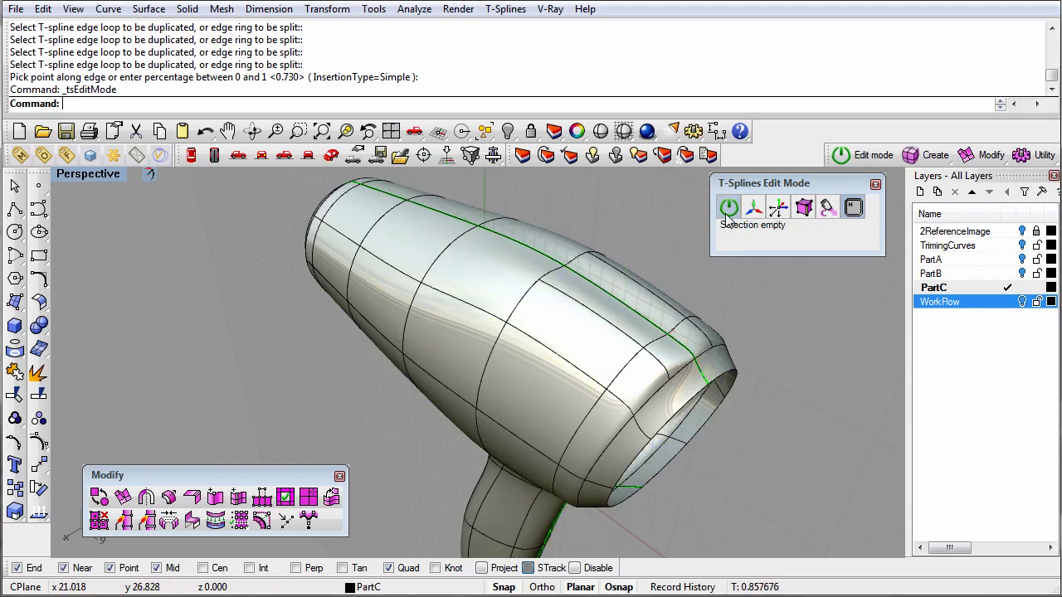